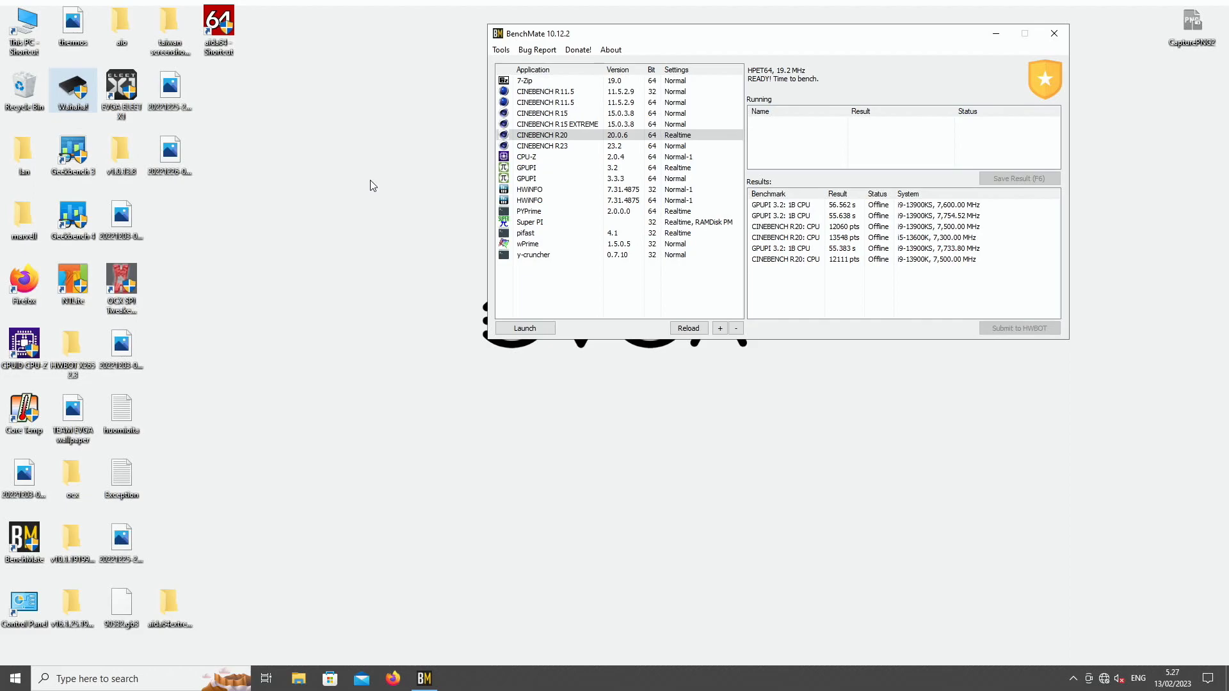
# Select the EVGA ELEET X1 desktop shortcut next to BenchMate
pyautogui.click(123, 104)
# Launch EVGA ELEET X1, check Voltage Control, and show the Per-Core table (P-cores x65, ring x57)
pyautogui.doubleClick(123, 104)
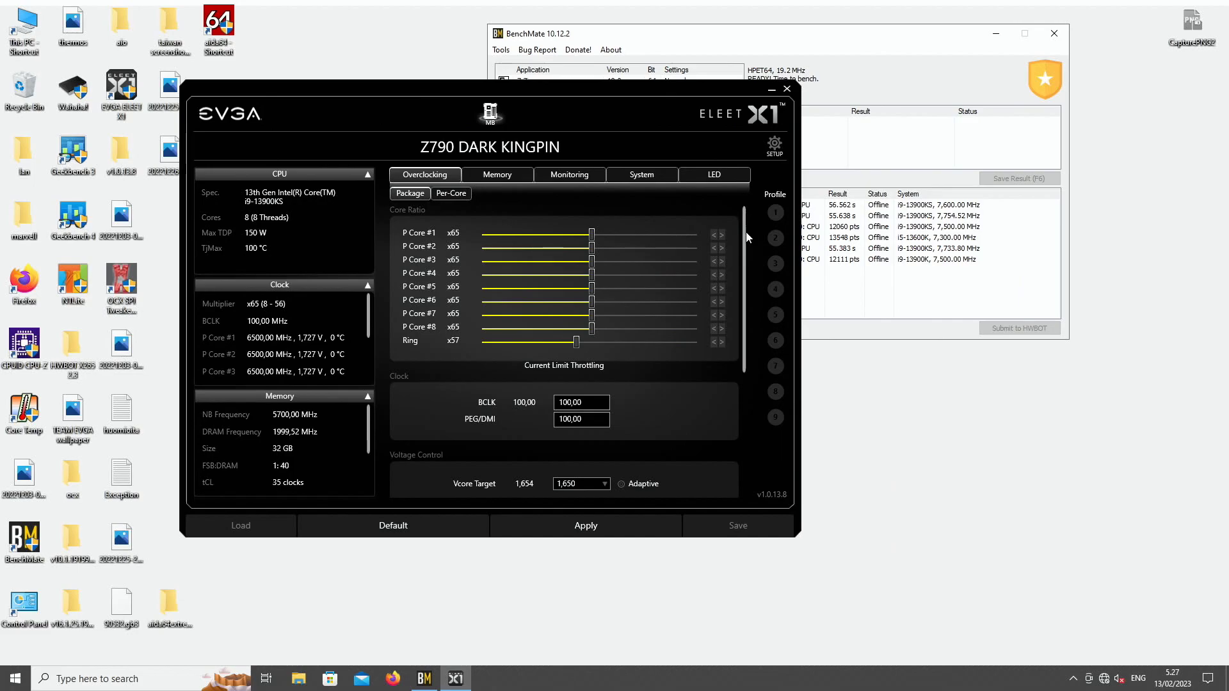
pyautogui.scroll(-3, 745, 269)
pyautogui.scroll(3, 750, 273)
pyautogui.moveTo(744, 263); pyautogui.dragTo(744, 417)
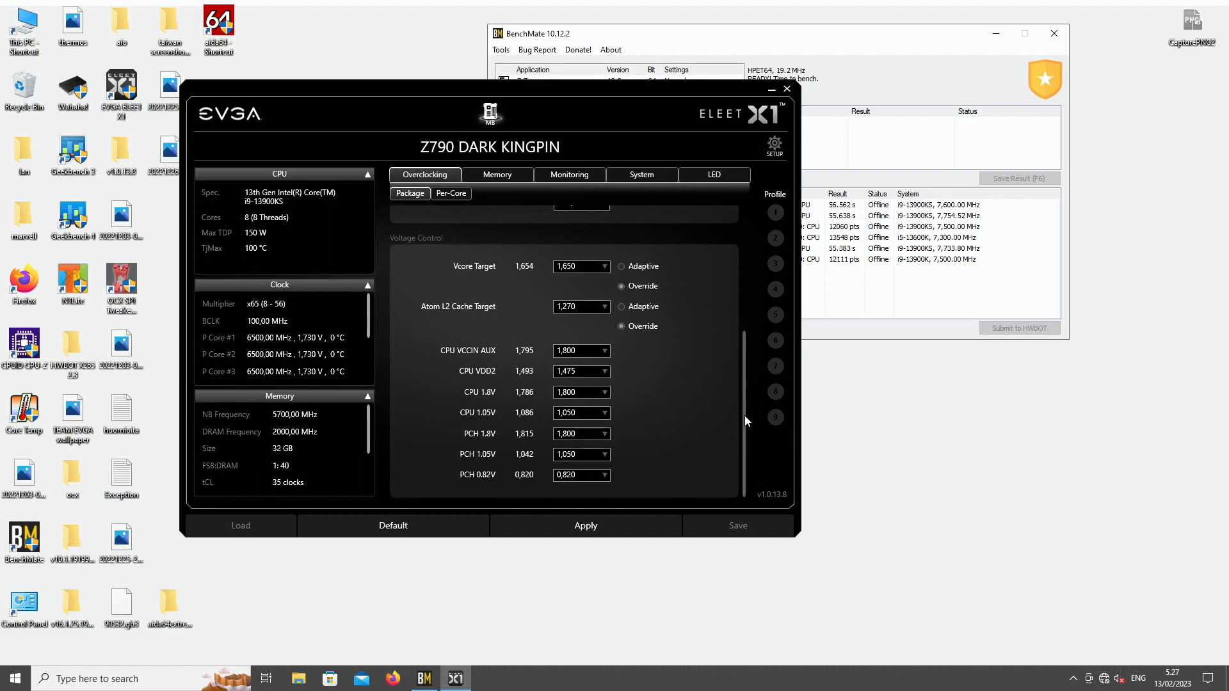
pyautogui.moveTo(744, 416); pyautogui.dragTo(747, 304)
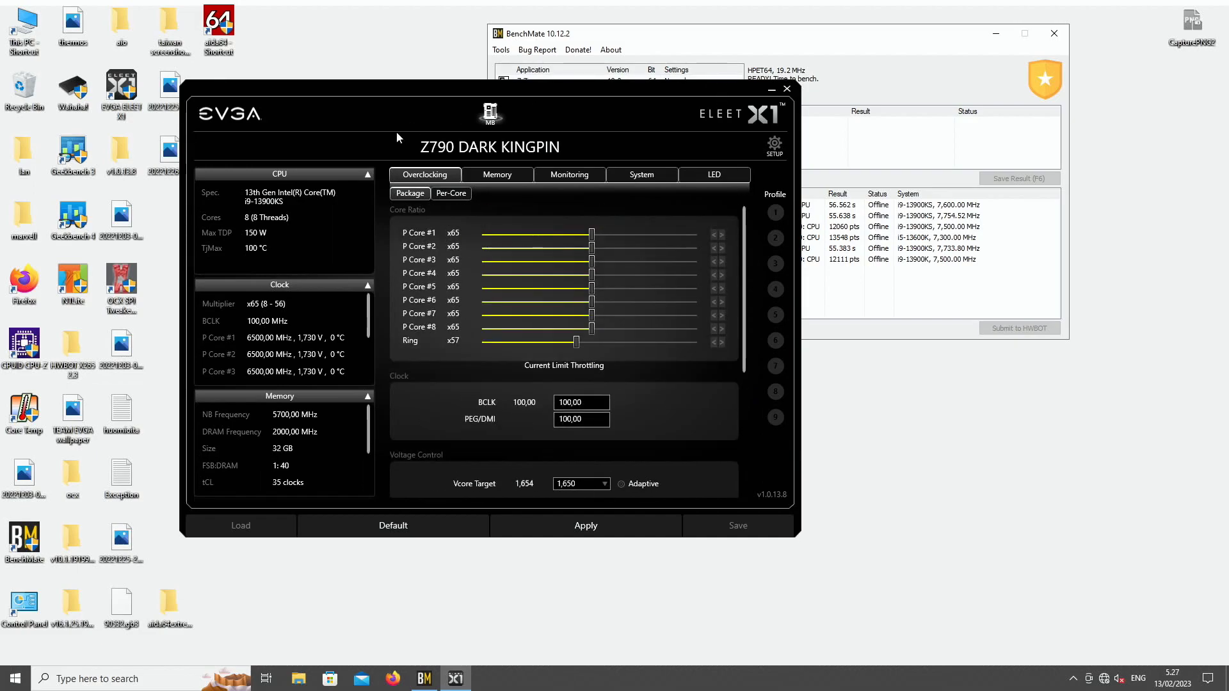
pyautogui.click(452, 196)
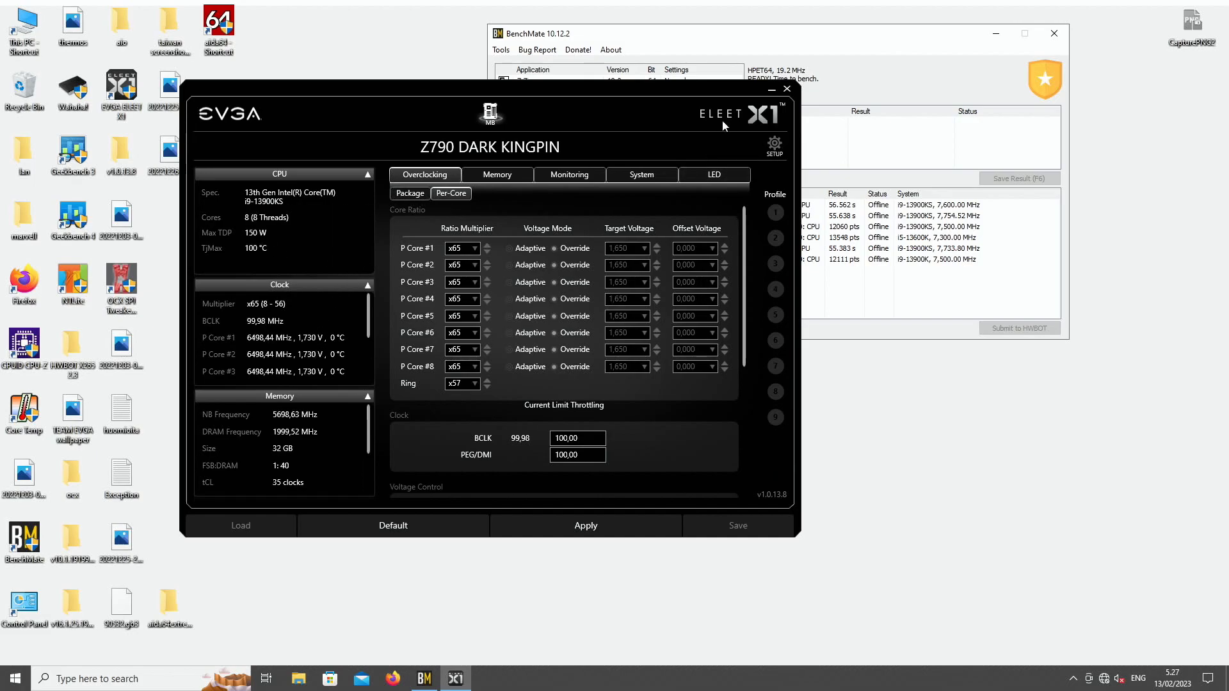
pyautogui.moveTo(747, 36); pyautogui.dragTo(867, 24)
# Launch Super PI from BenchMate, move it right, and nudge P Core #3's ratio up and back
pyautogui.doubleClick(659, 210)
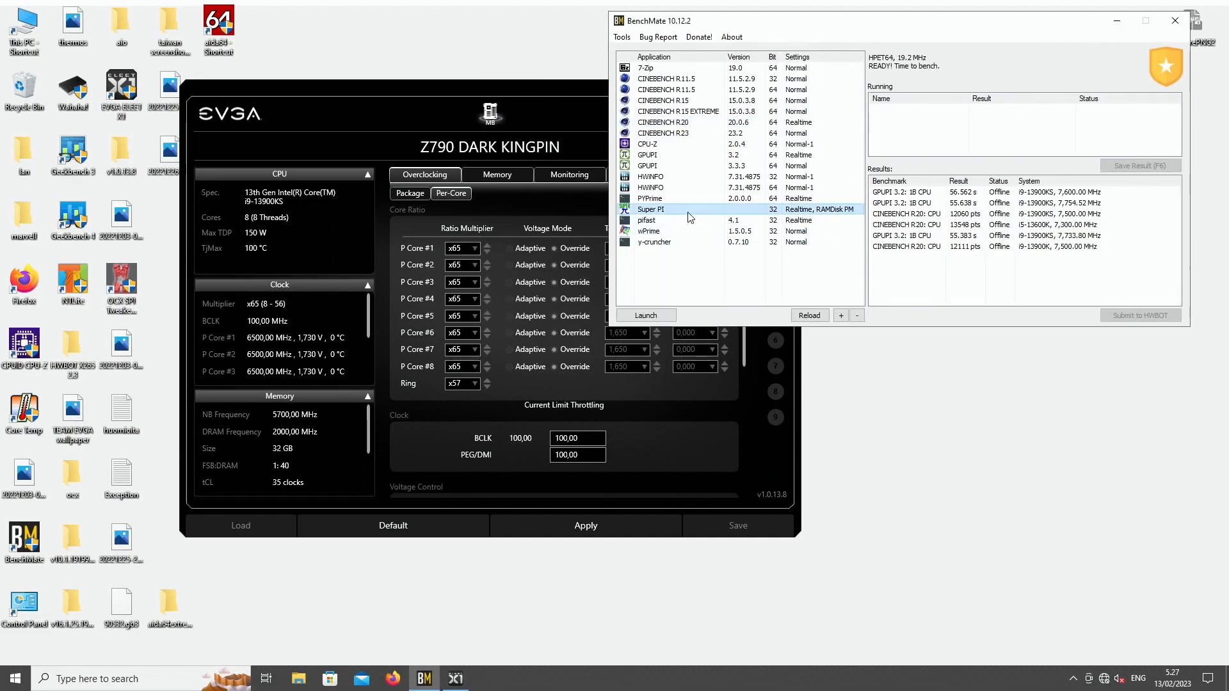
pyautogui.click(1117, 21)
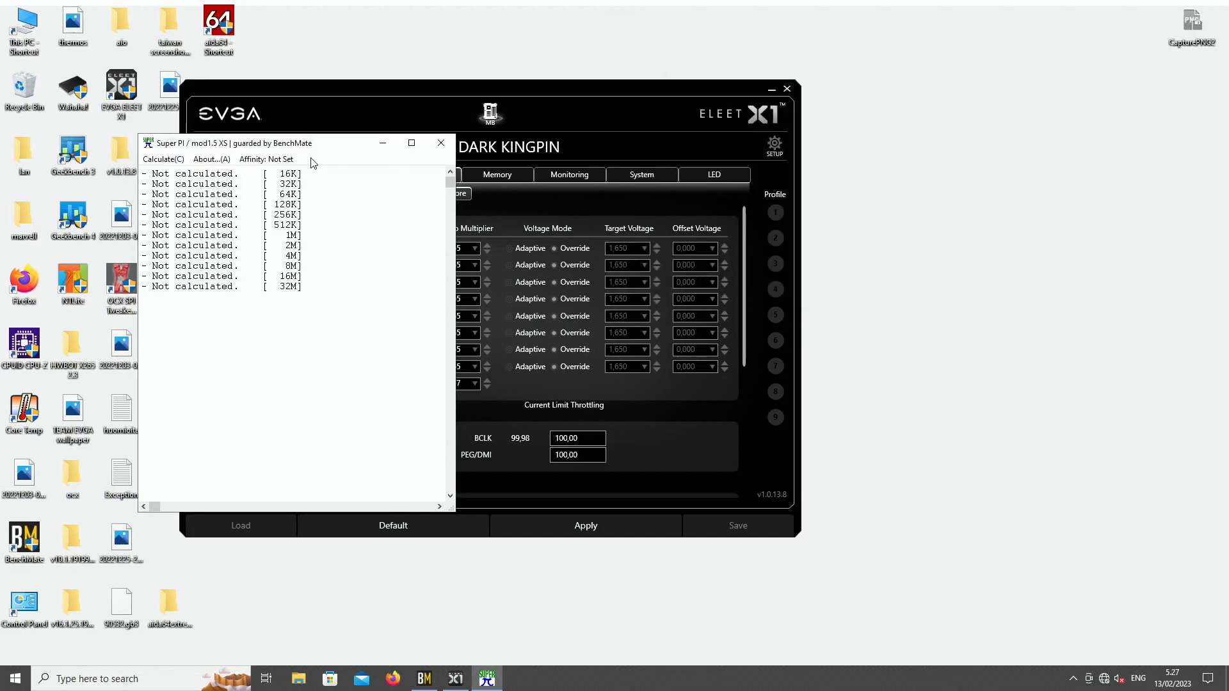
pyautogui.moveTo(308, 149); pyautogui.dragTo(1015, 103)
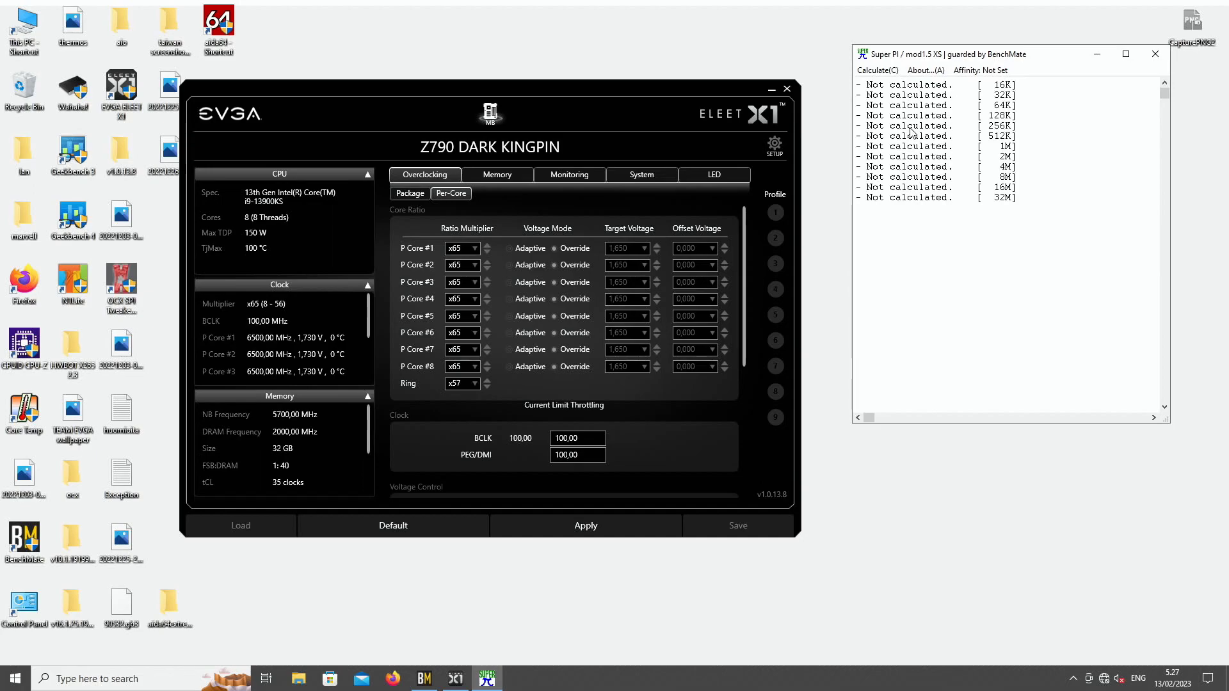
pyautogui.click(488, 279)
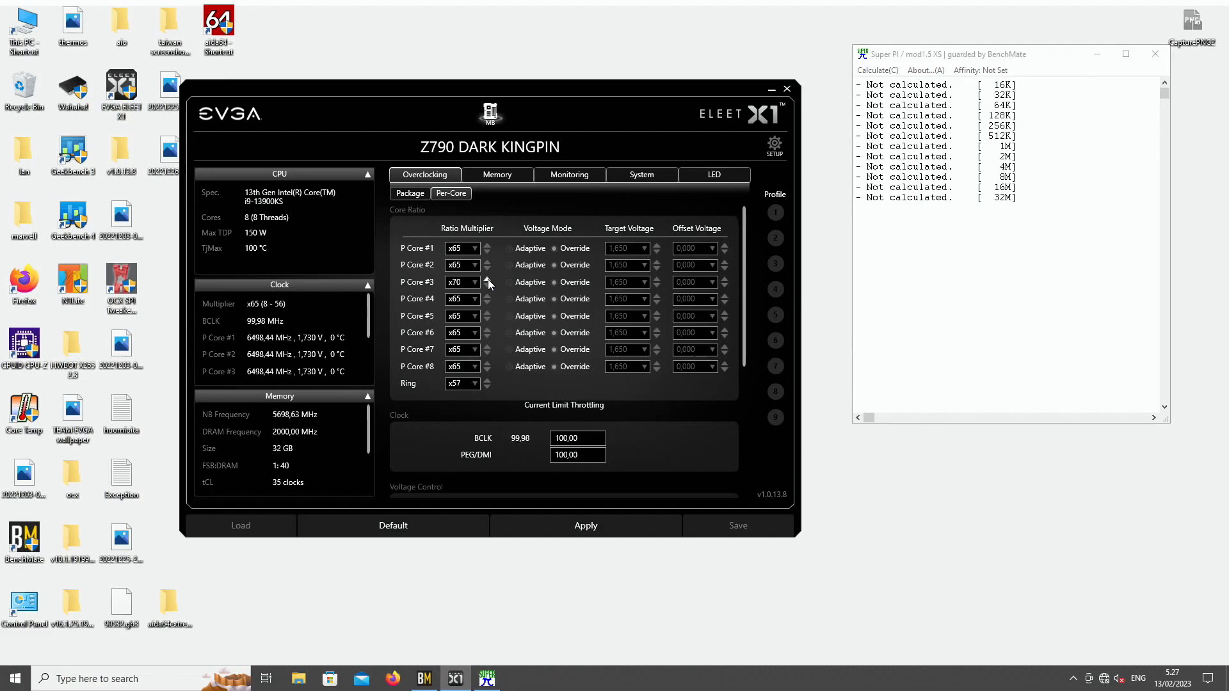
pyautogui.click(487, 287)
pyautogui.click(487, 286)
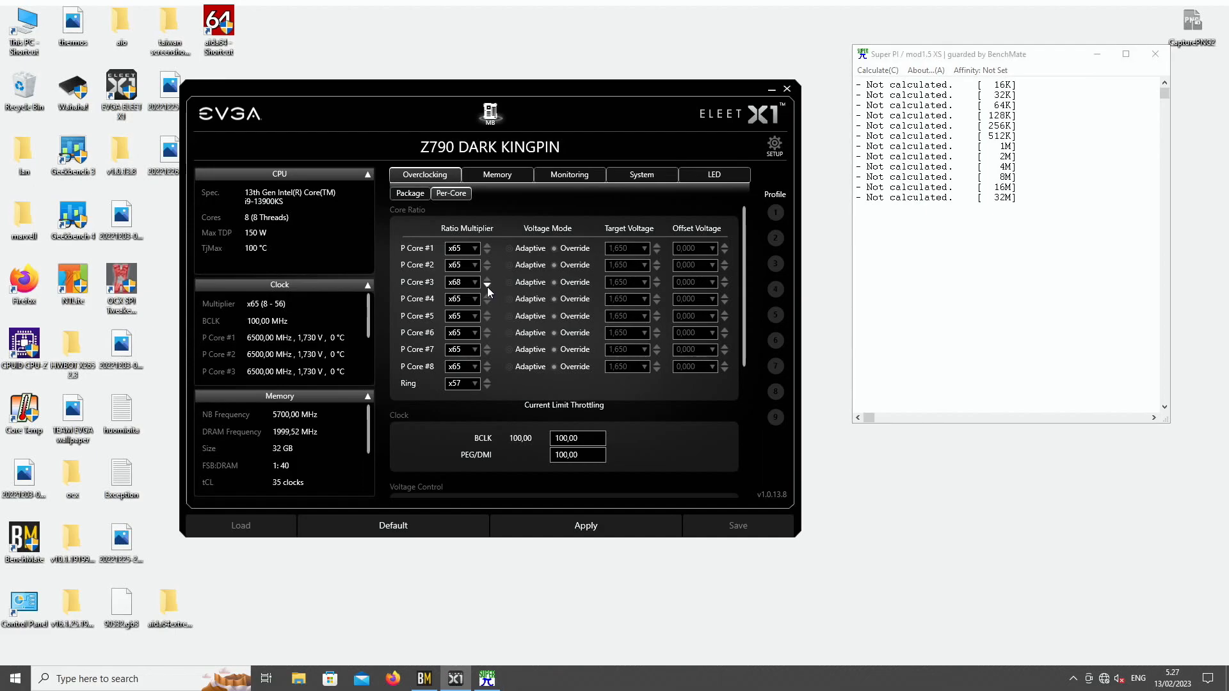
# Show CPU graphs in Task Manager and run Super PI 1M, finishing in 5.210 s
pyautogui.rightClick(869, 678)
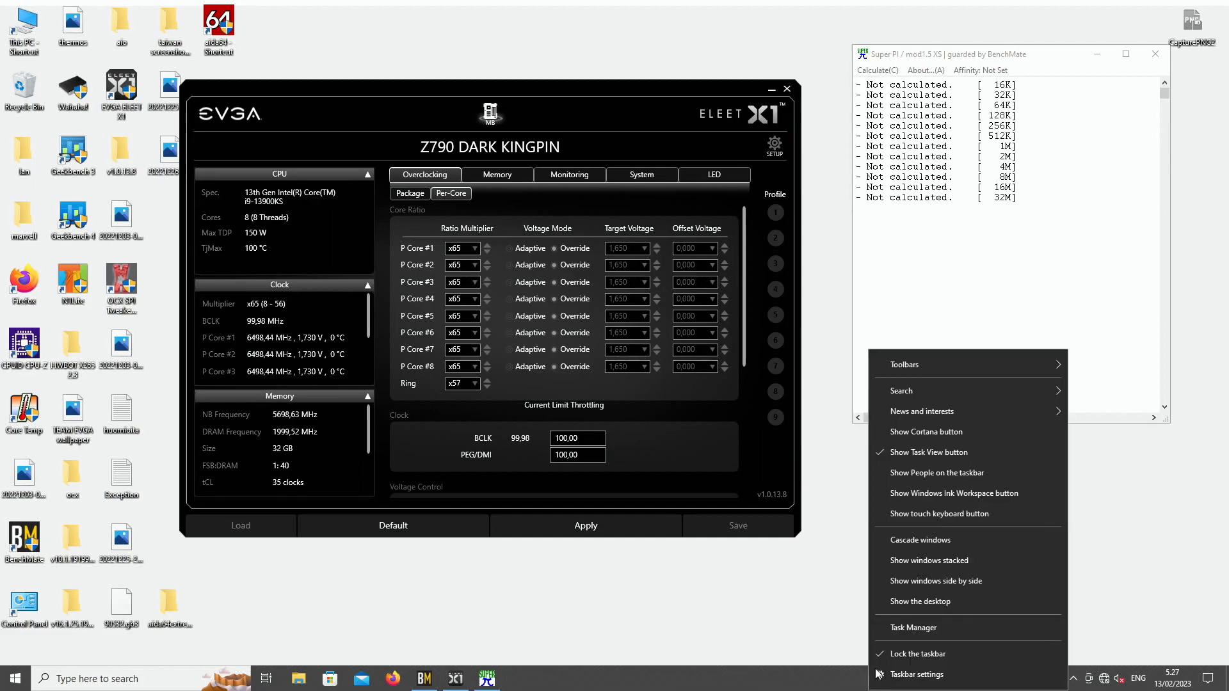
pyautogui.click(886, 626)
pyautogui.click(217, 119)
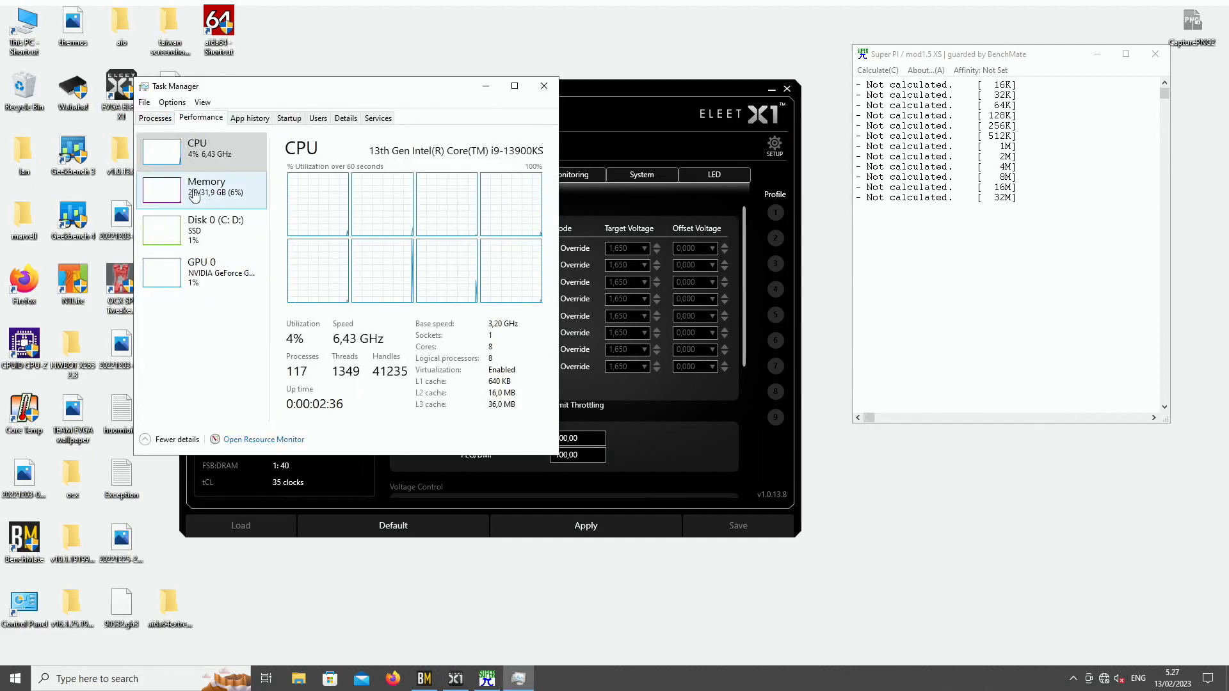
pyautogui.click(878, 70)
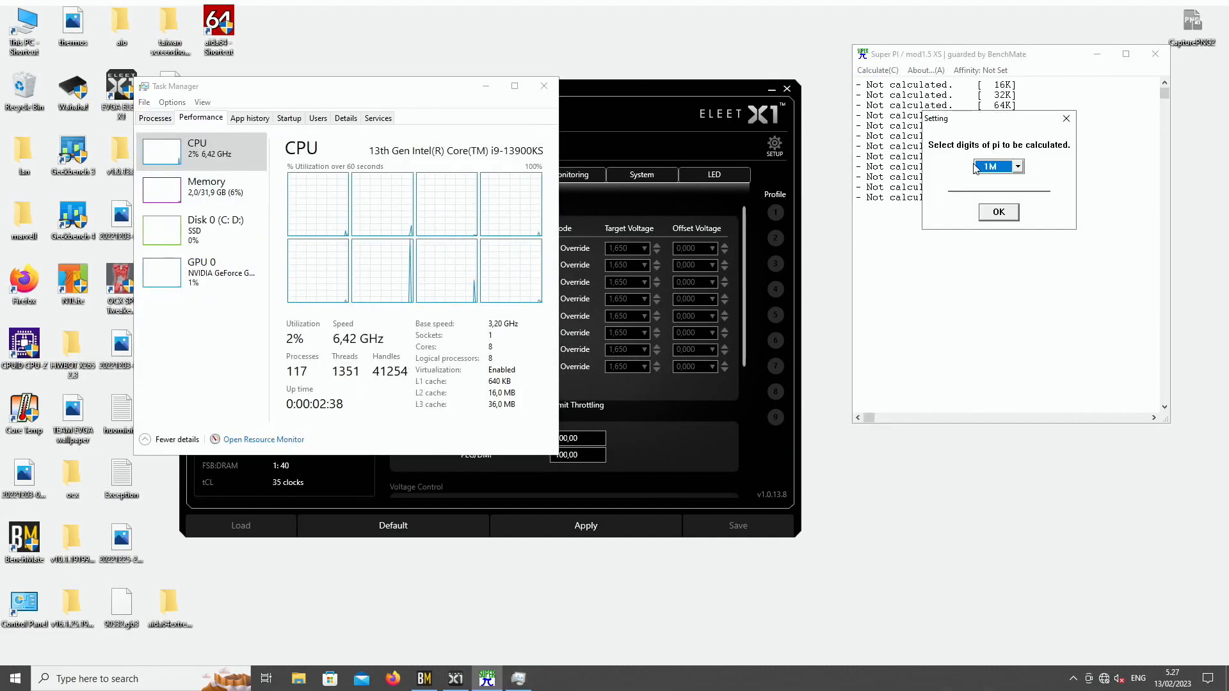
pyautogui.click(996, 210)
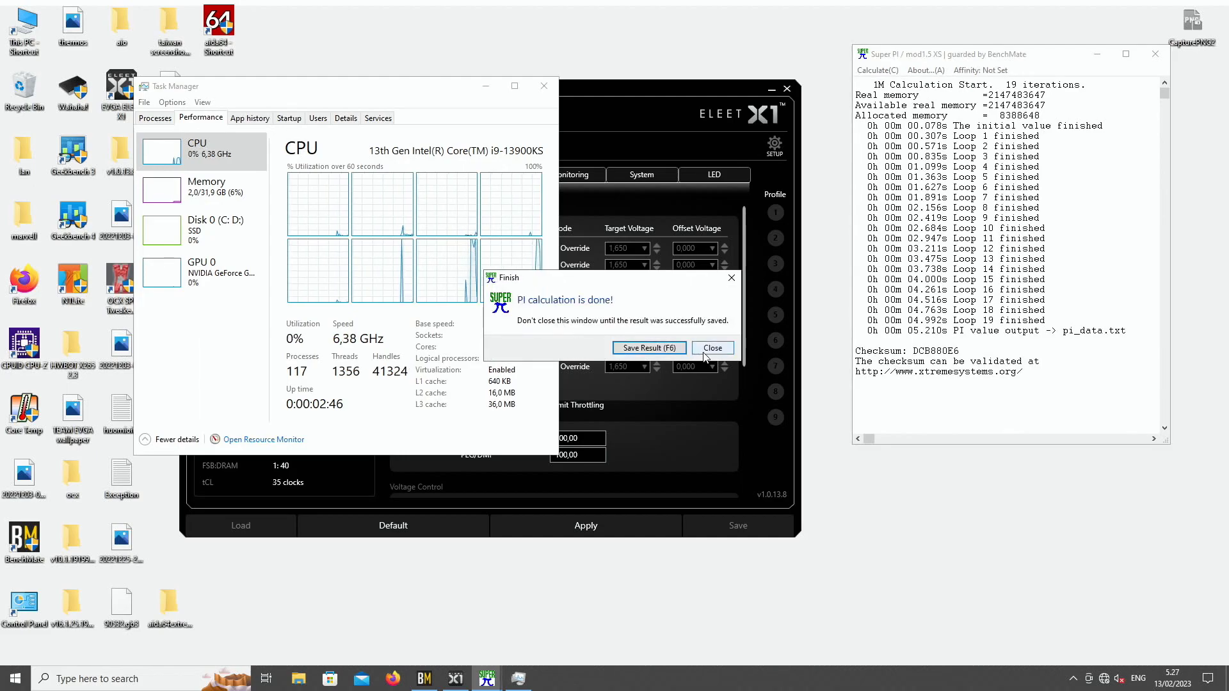
pyautogui.click(711, 350)
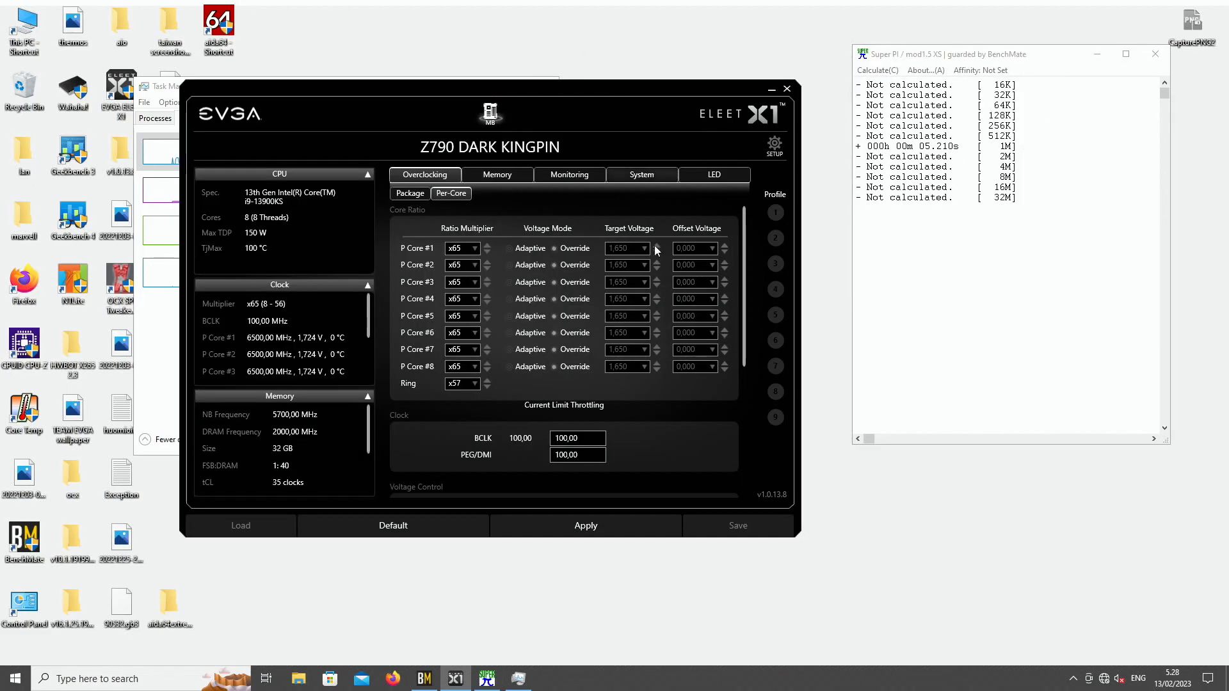
# Raise P Core #3 to x70 in EVGA ELEET X1 and apply it
pyautogui.click(654, 244)
pyautogui.click(487, 279)
pyautogui.scroll(-5, 746, 330)
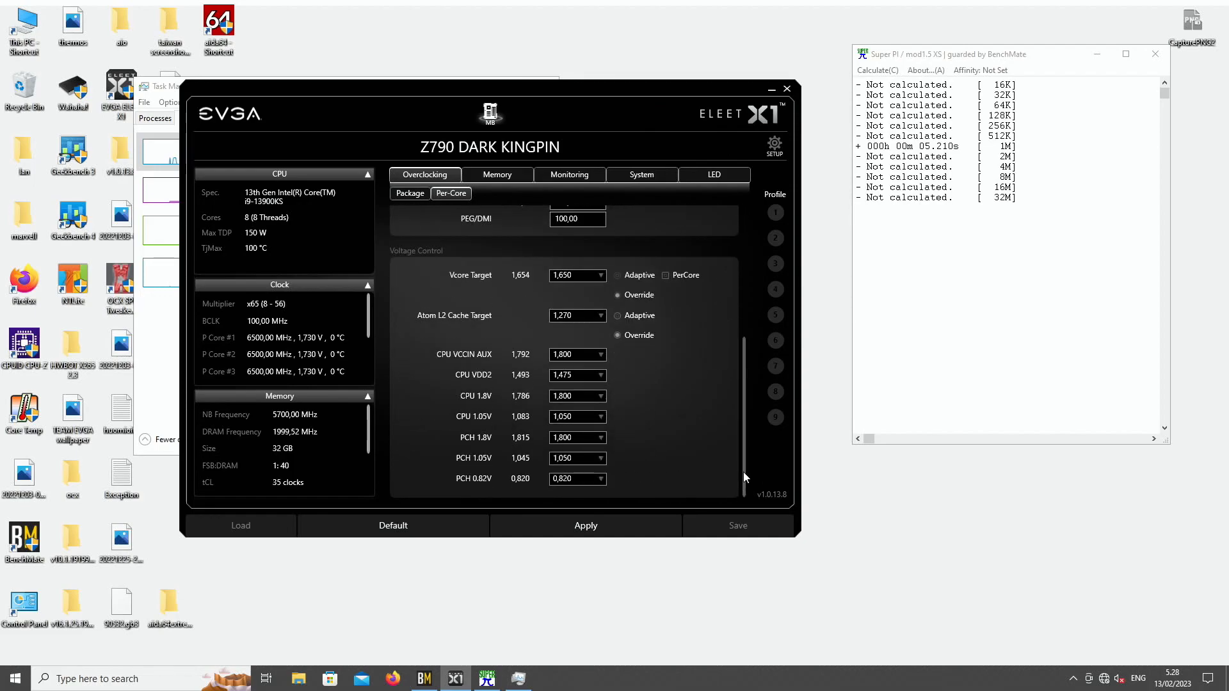
pyautogui.scroll(5, 750, 417)
pyautogui.click(625, 533)
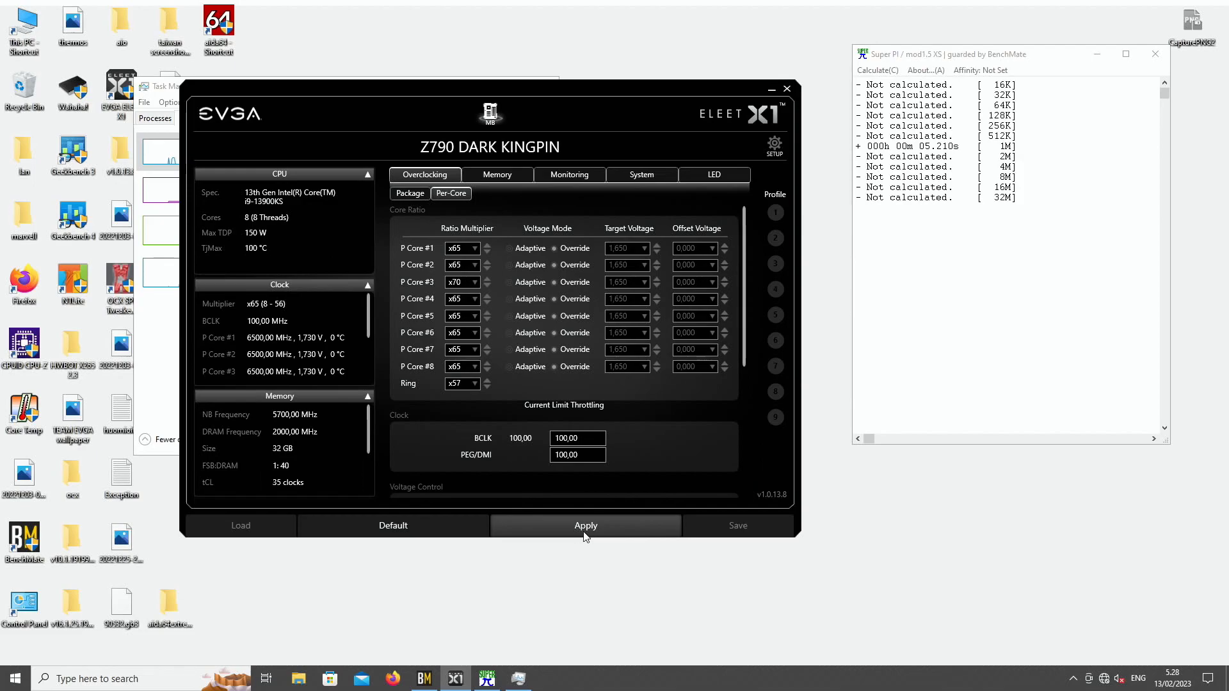
# Raise P Core #3 to x75, apply, and run Super PI 1M (4.597 s)
pyautogui.click(487, 279)
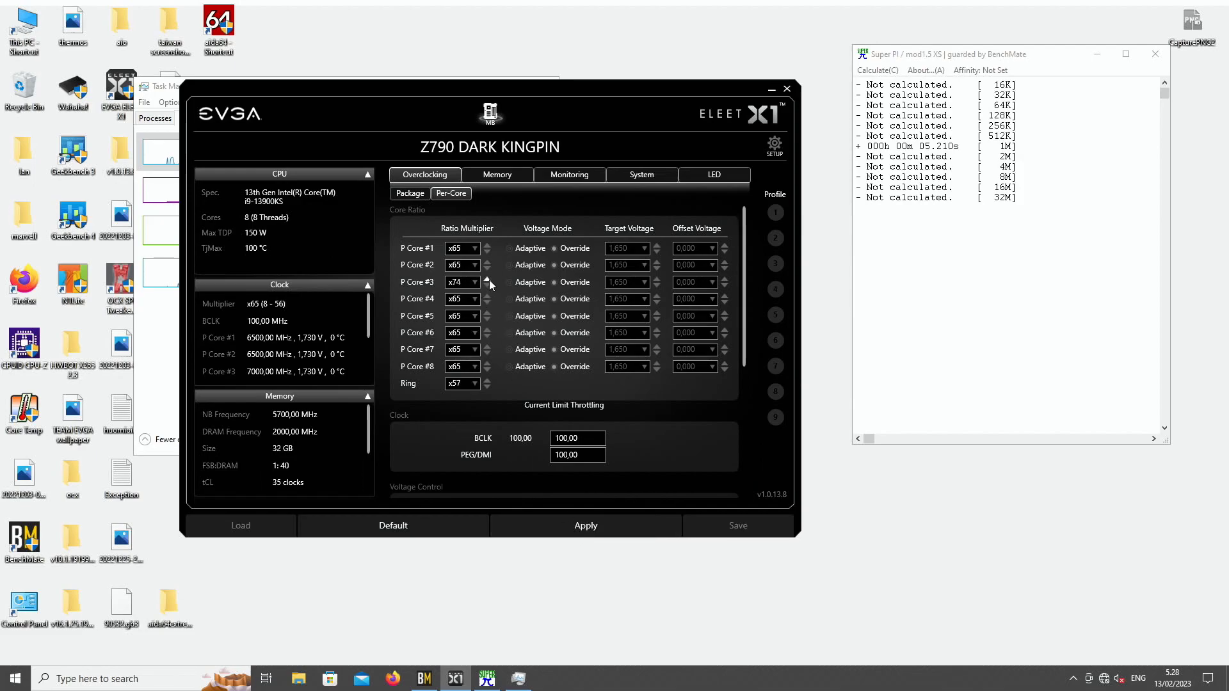
pyautogui.click(488, 280)
pyautogui.click(571, 535)
pyautogui.click(876, 70)
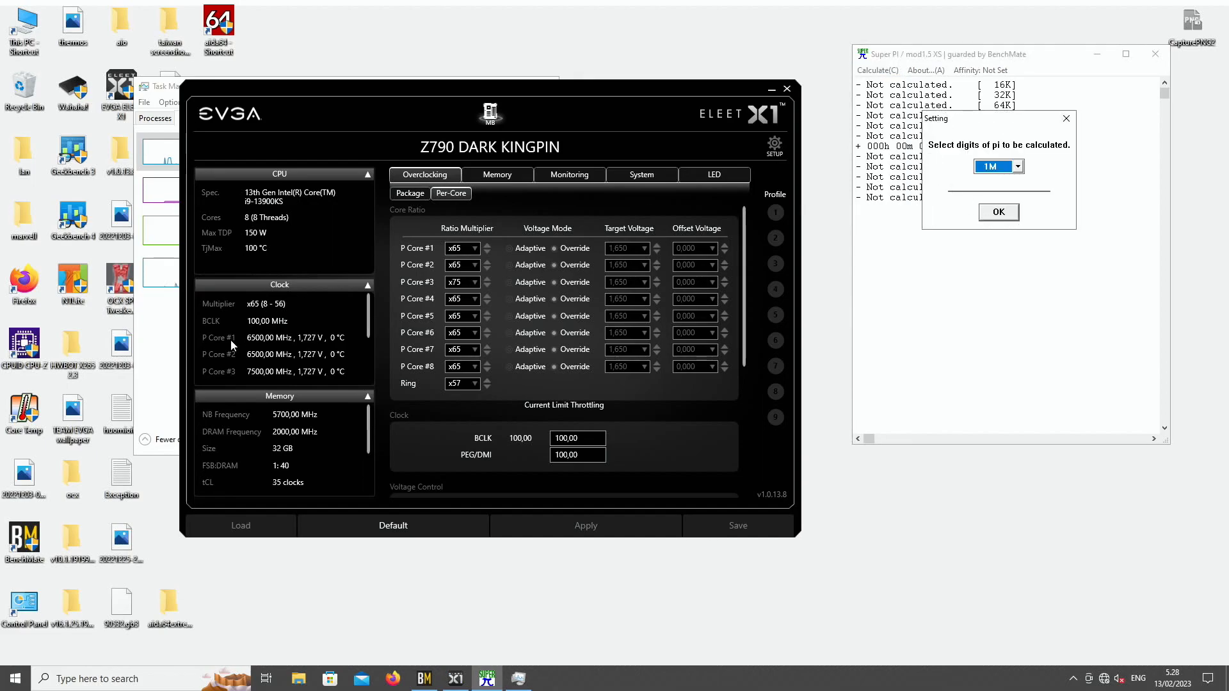
pyautogui.click(151, 366)
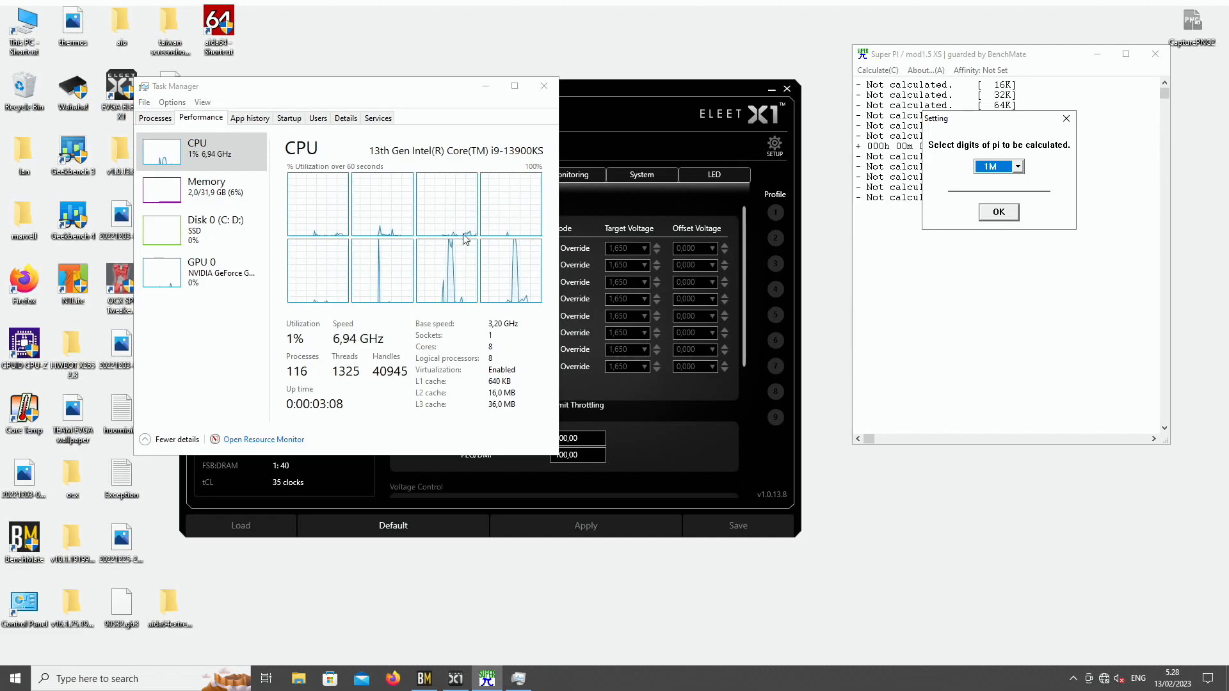
pyautogui.click(1002, 213)
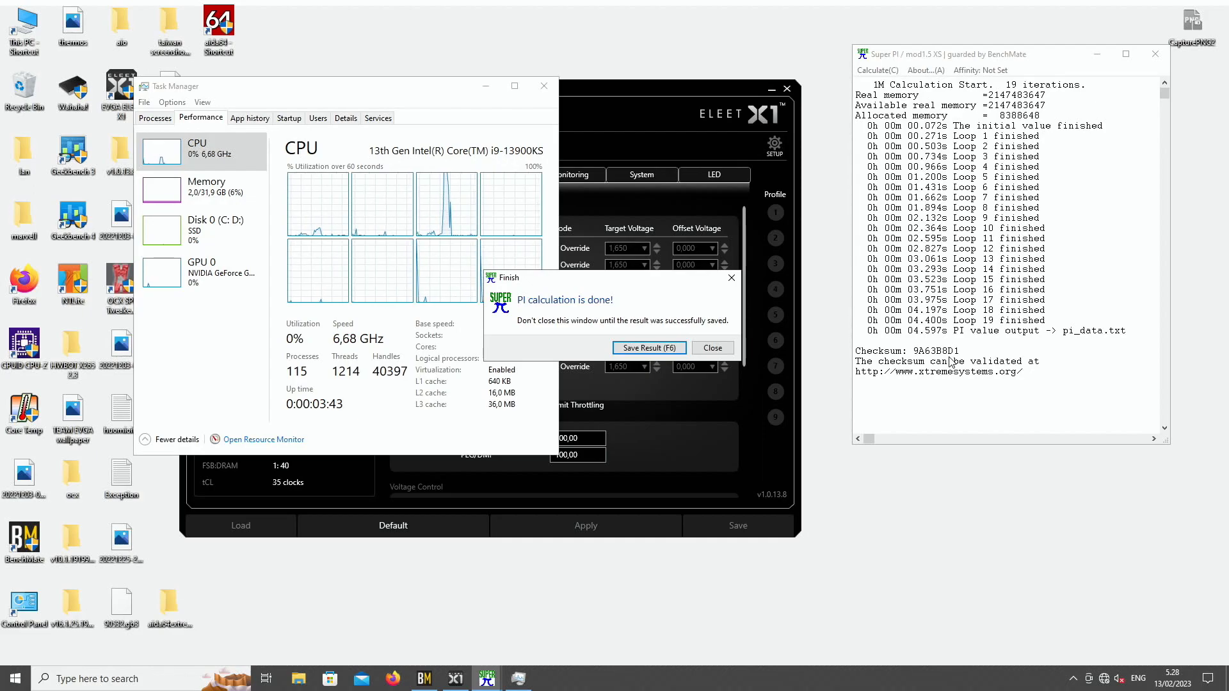
# Raise P Core #3 to x79, apply, and run Super PI 1M in about 4.383 s
pyautogui.click(712, 348)
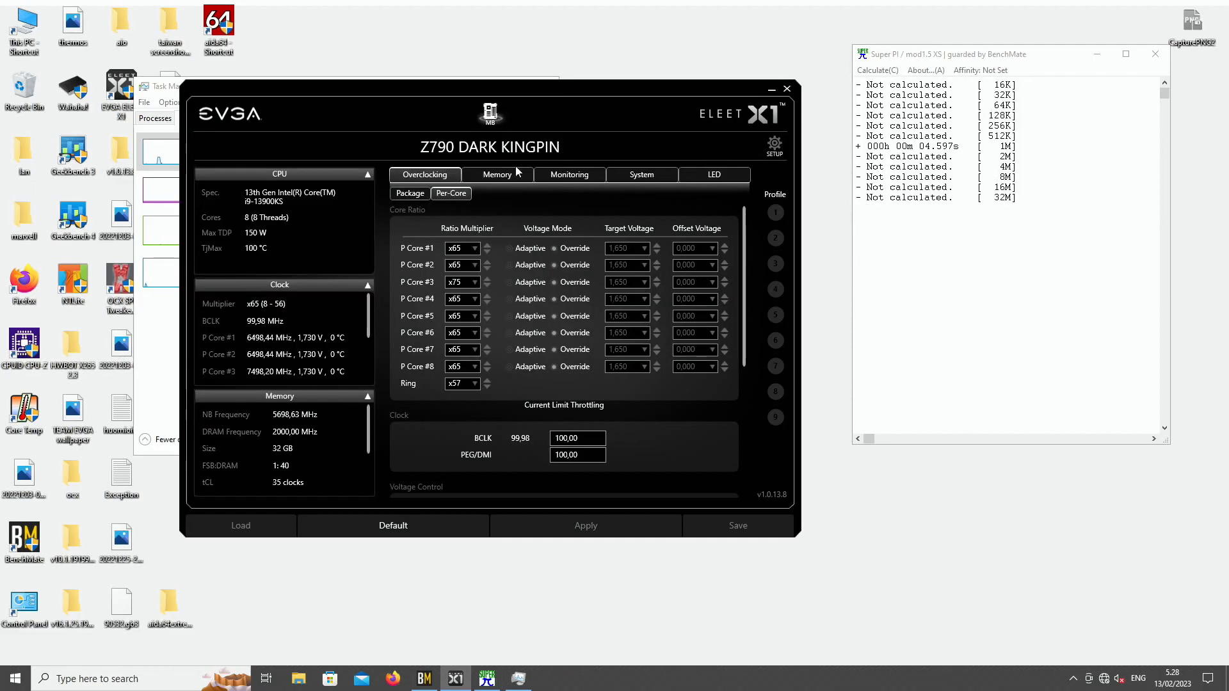
pyautogui.click(489, 279)
pyautogui.click(489, 279)
pyautogui.click(490, 279)
pyautogui.click(490, 279)
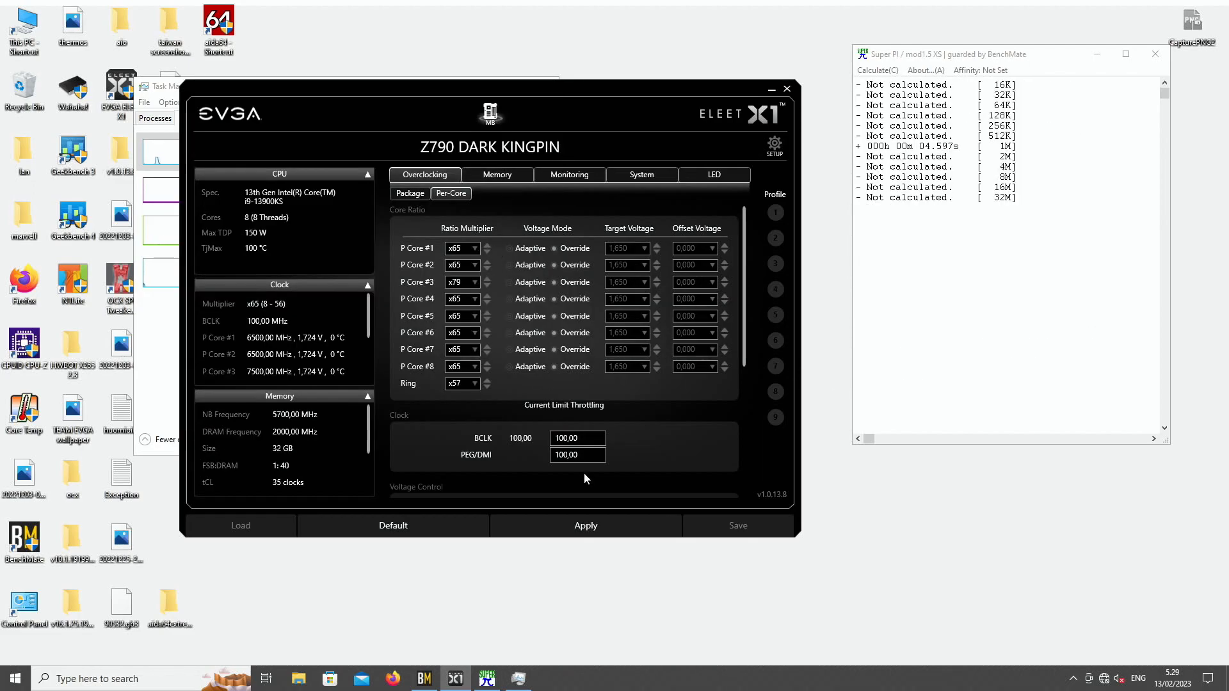
pyautogui.click(590, 527)
pyautogui.moveTo(744, 287); pyautogui.dragTo(677, 256)
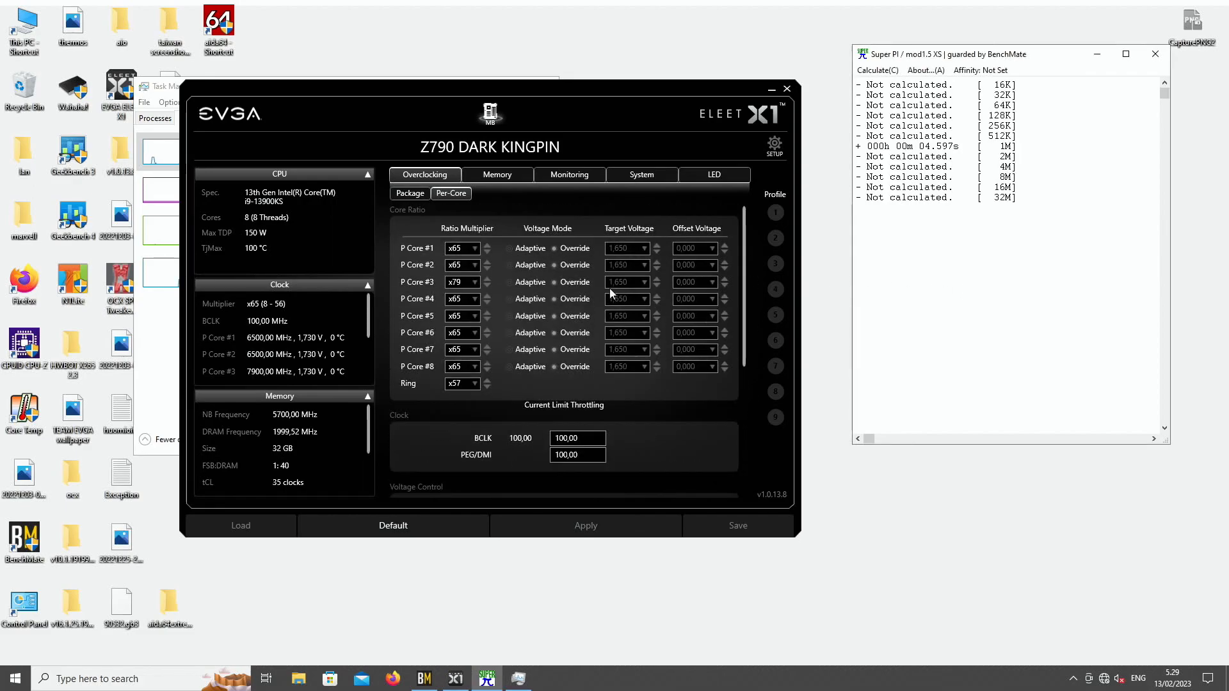
pyautogui.click(877, 71)
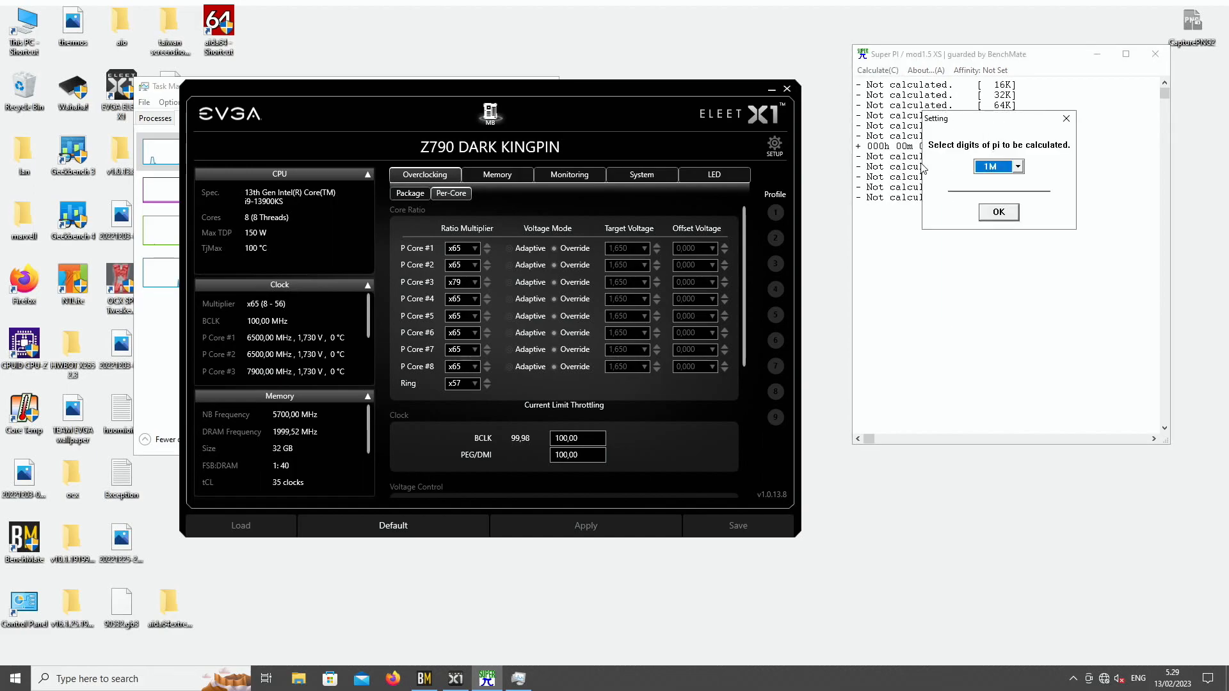
pyautogui.click(998, 212)
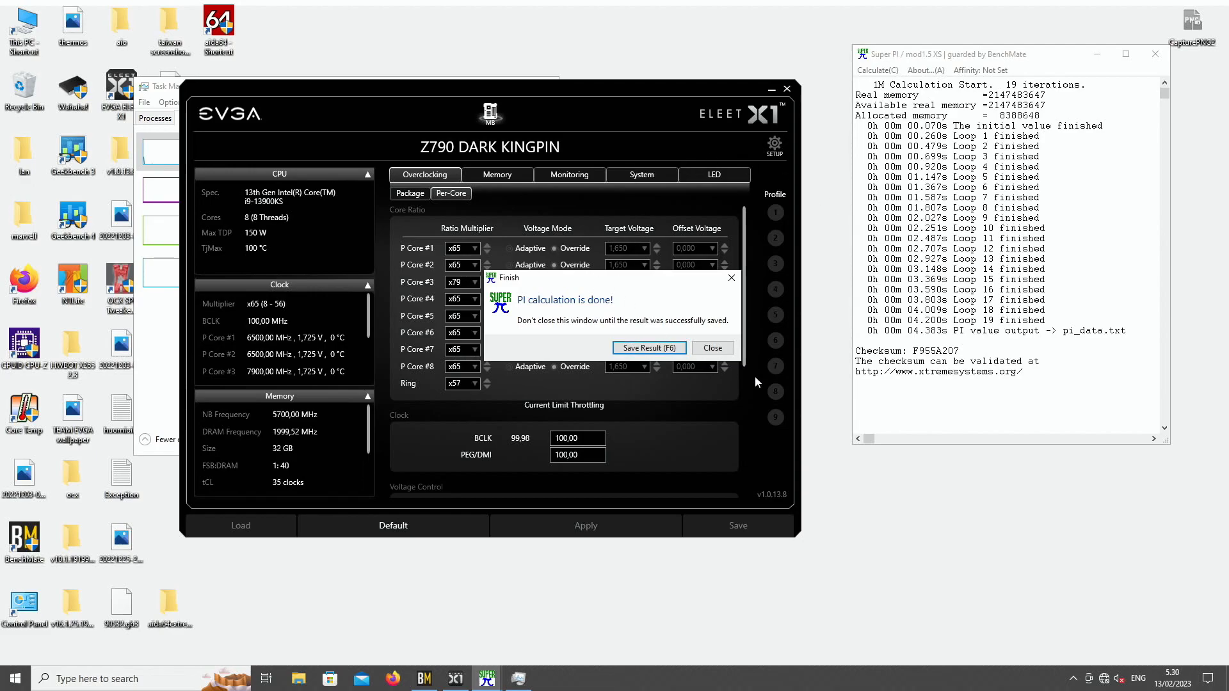
# Return P Core #3 to x70, raise P Core #5's ratio, and apply the change
pyautogui.click(712, 350)
pyautogui.click(488, 286)
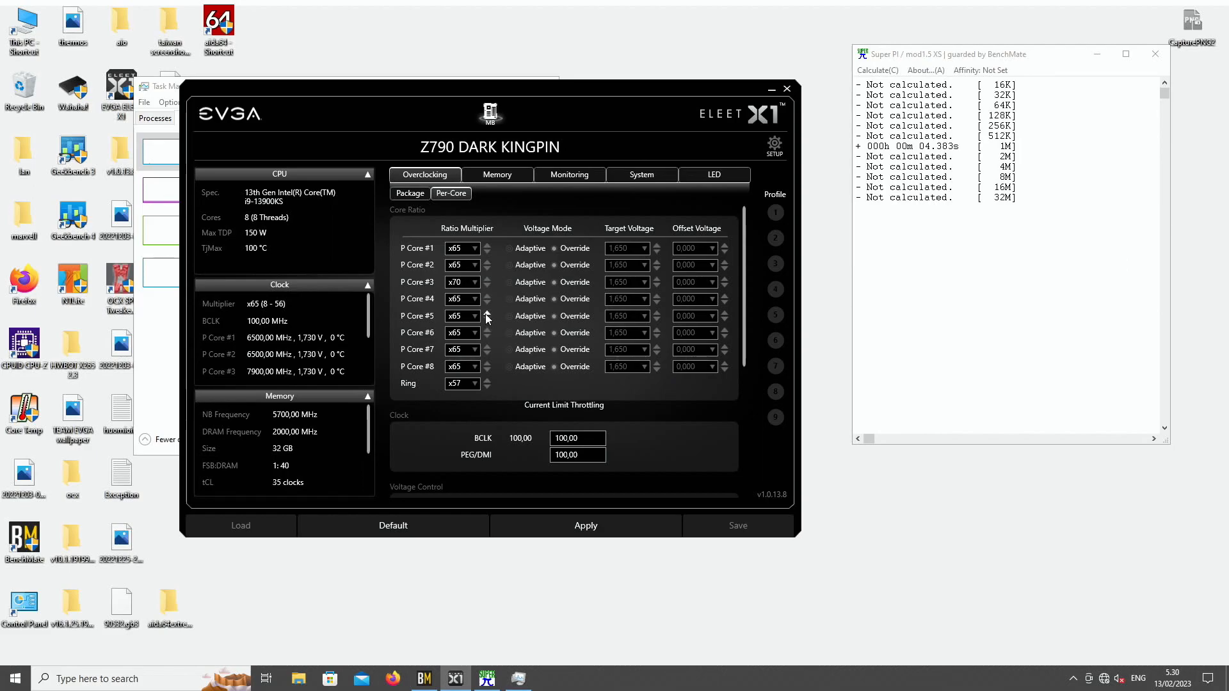
pyautogui.click(487, 313)
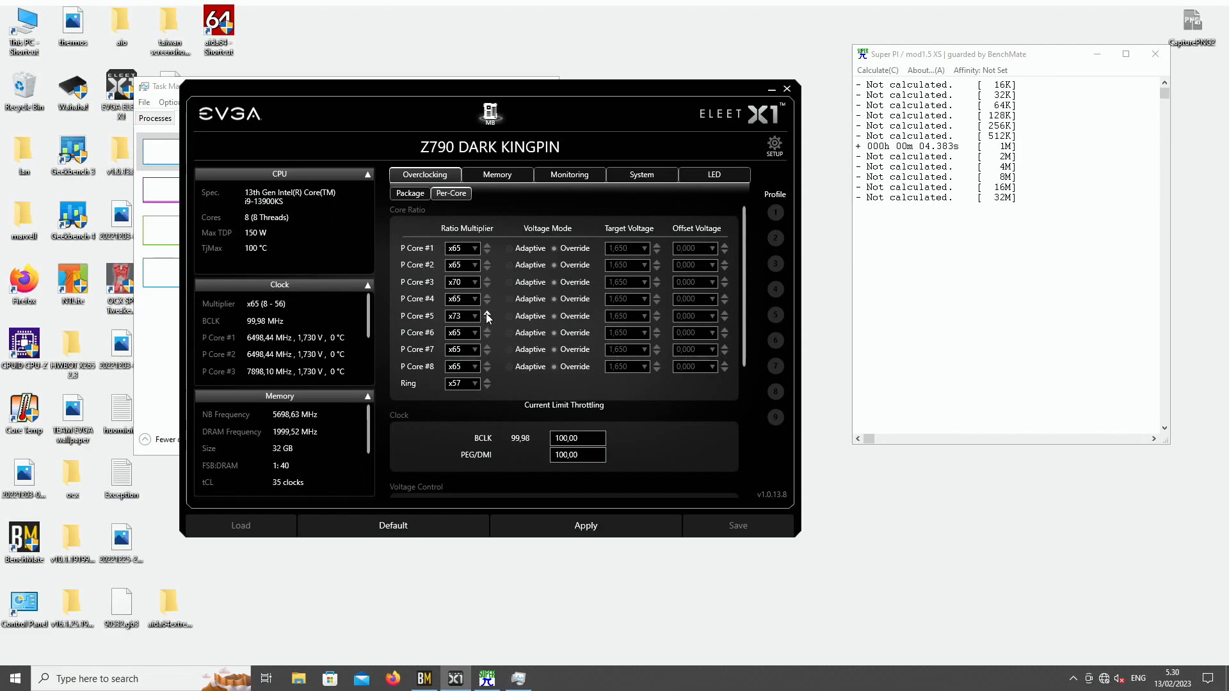
pyautogui.click(586, 530)
pyautogui.moveTo(747, 297); pyautogui.dragTo(698, 279)
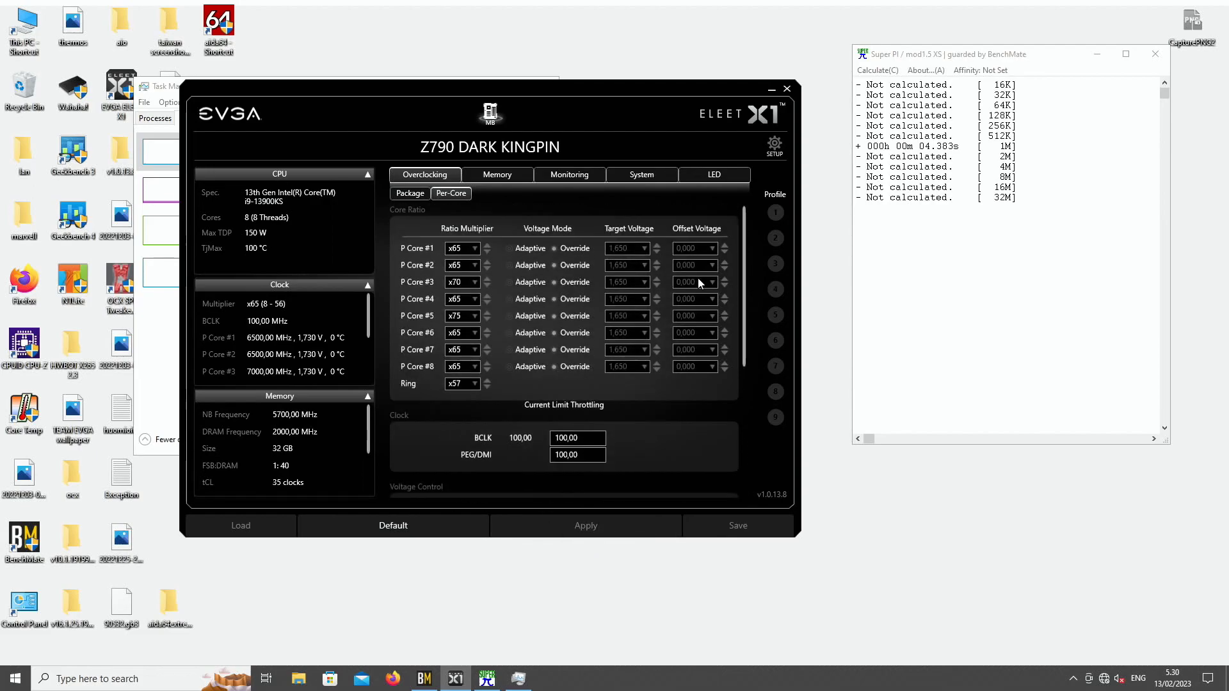
# Raise P Core #5 to x79, apply, and run Super PI 1M (4.356 s)
pyautogui.click(487, 313)
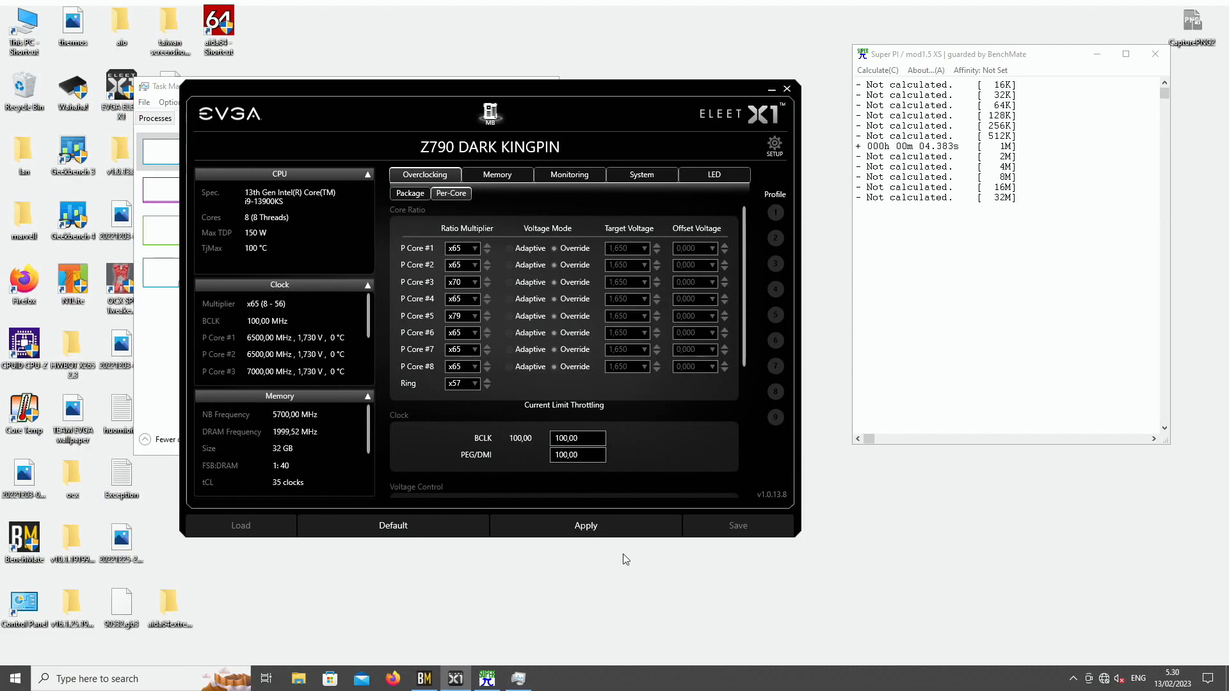
pyautogui.click(586, 529)
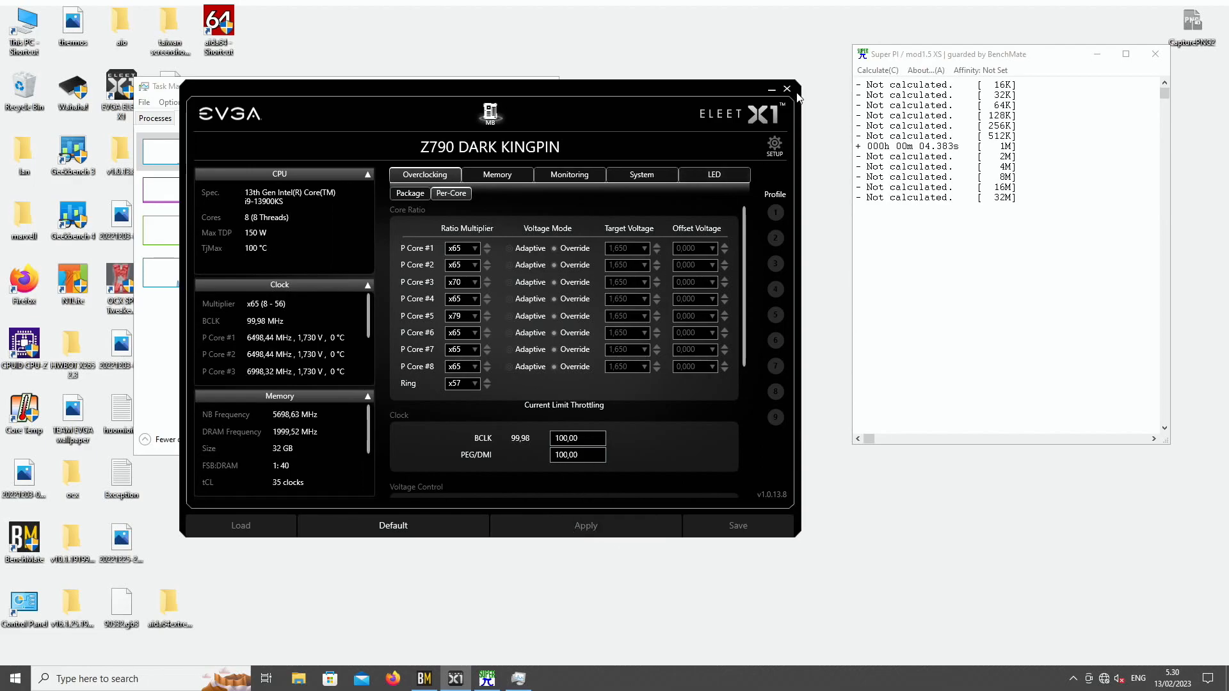
pyautogui.click(878, 71)
pyautogui.click(1011, 221)
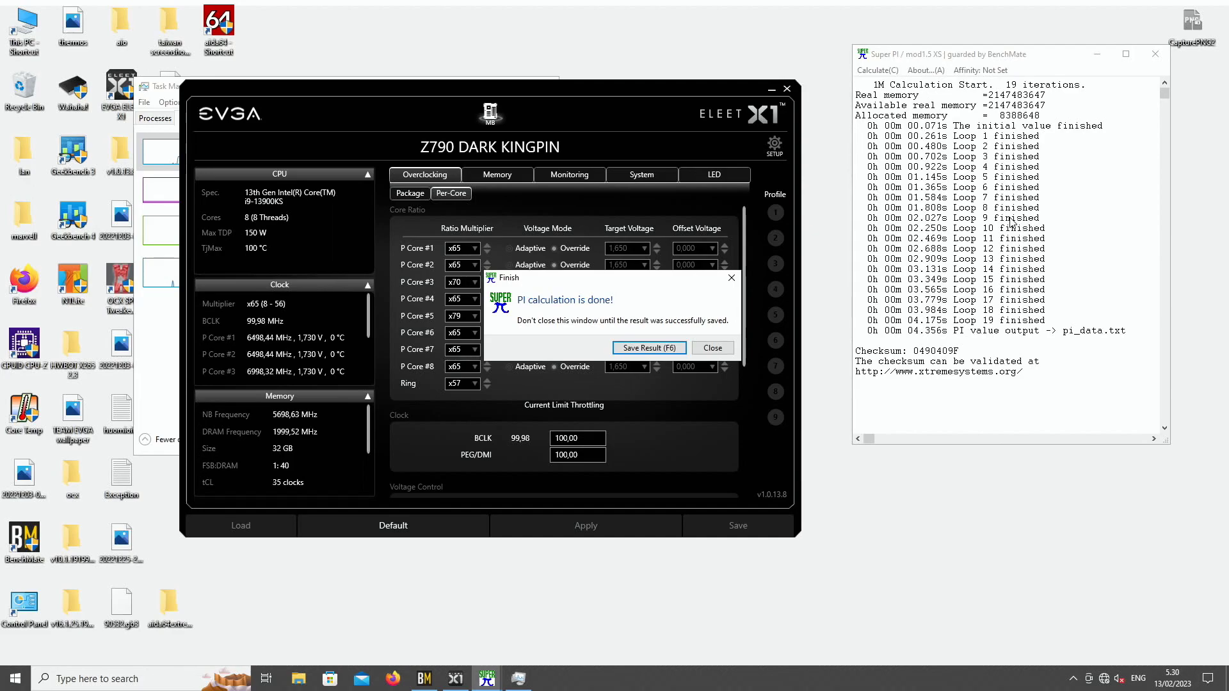
pyautogui.click(713, 348)
# Set P Core #5 to x80, apply, and complete a Super PI 1M run
pyautogui.click(487, 313)
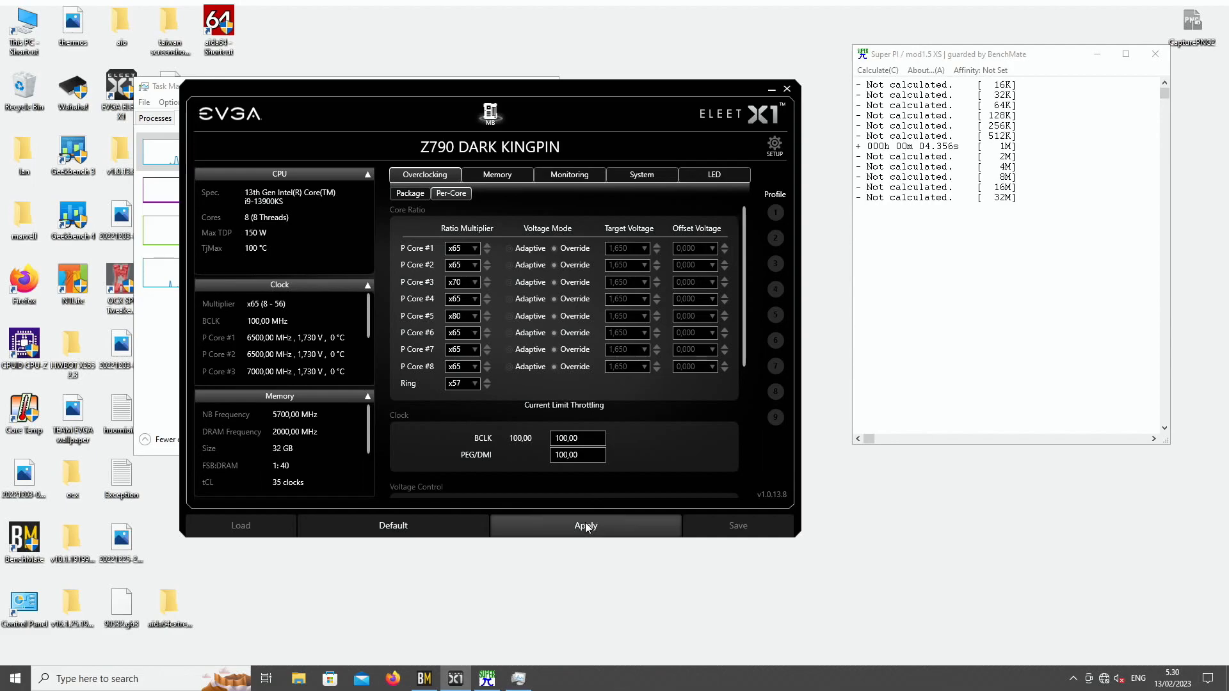
pyautogui.click(580, 532)
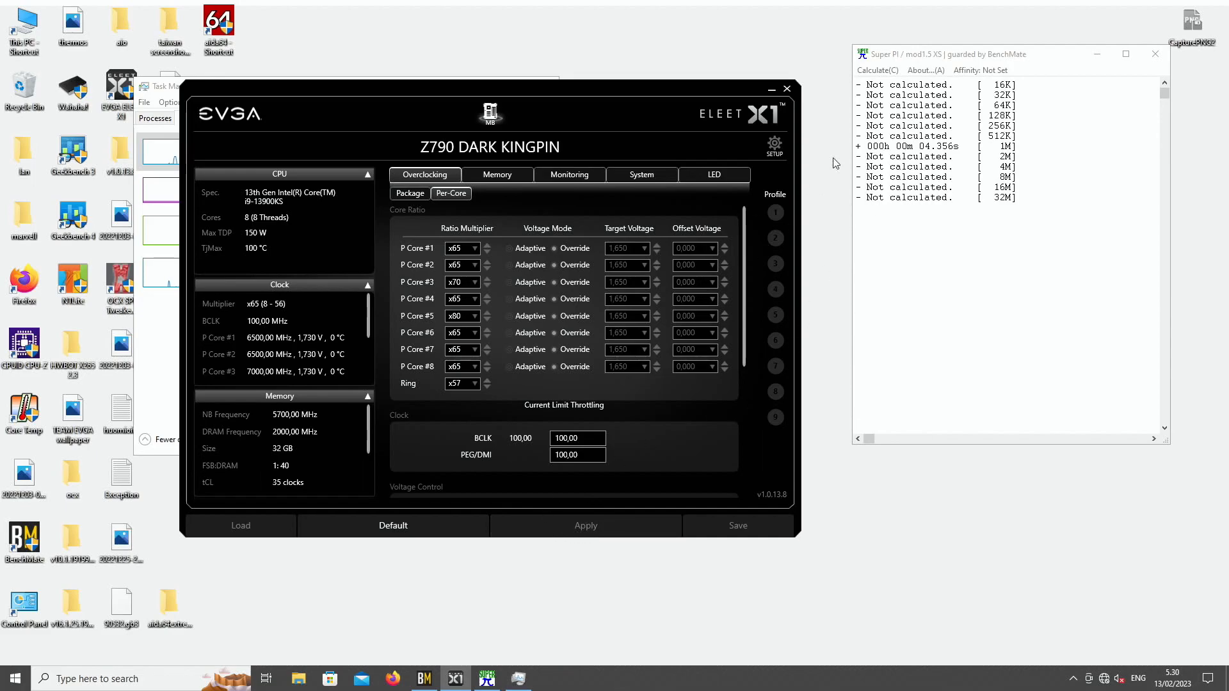
pyautogui.click(877, 70)
pyautogui.click(1000, 213)
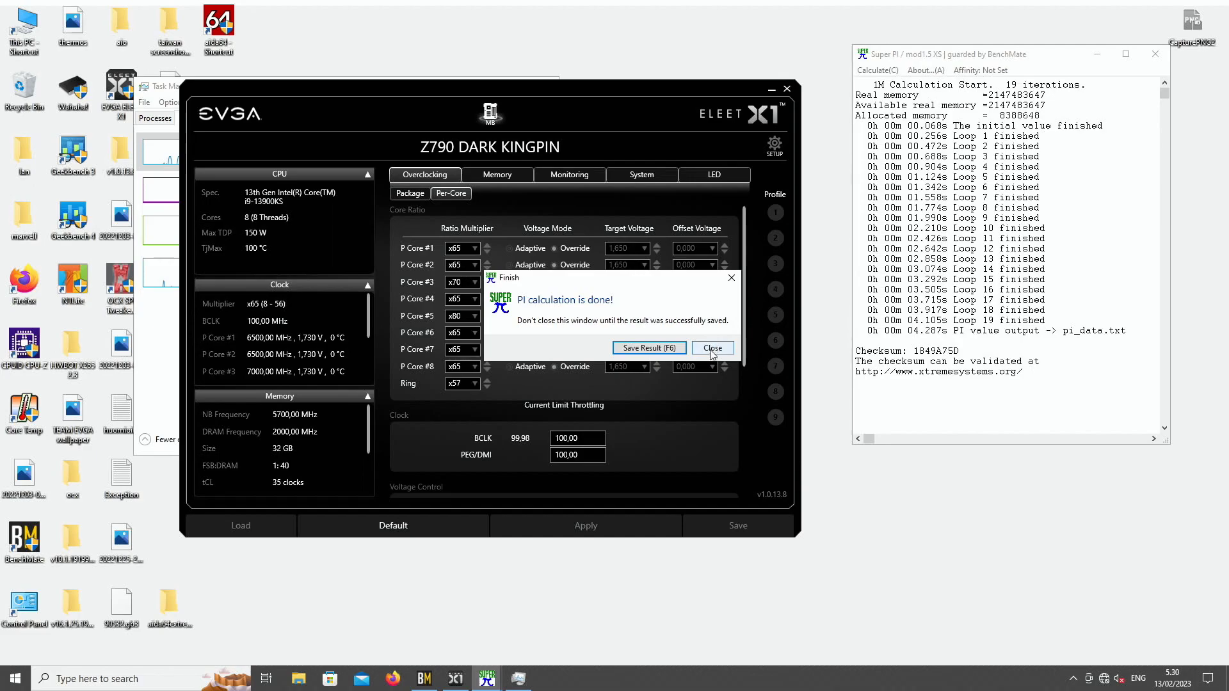
pyautogui.click(715, 347)
# Set P Core #5 to x81, apply, run Super PI 1M, then close Super PI
pyautogui.click(488, 313)
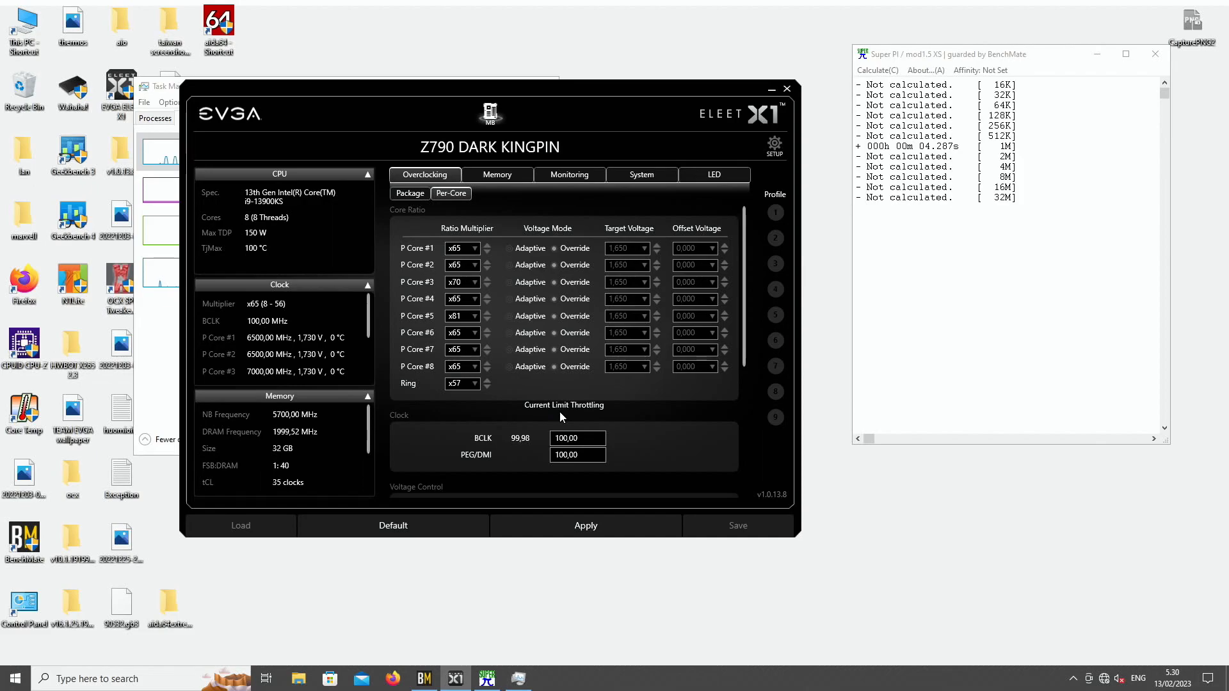
pyautogui.click(585, 531)
pyautogui.click(877, 70)
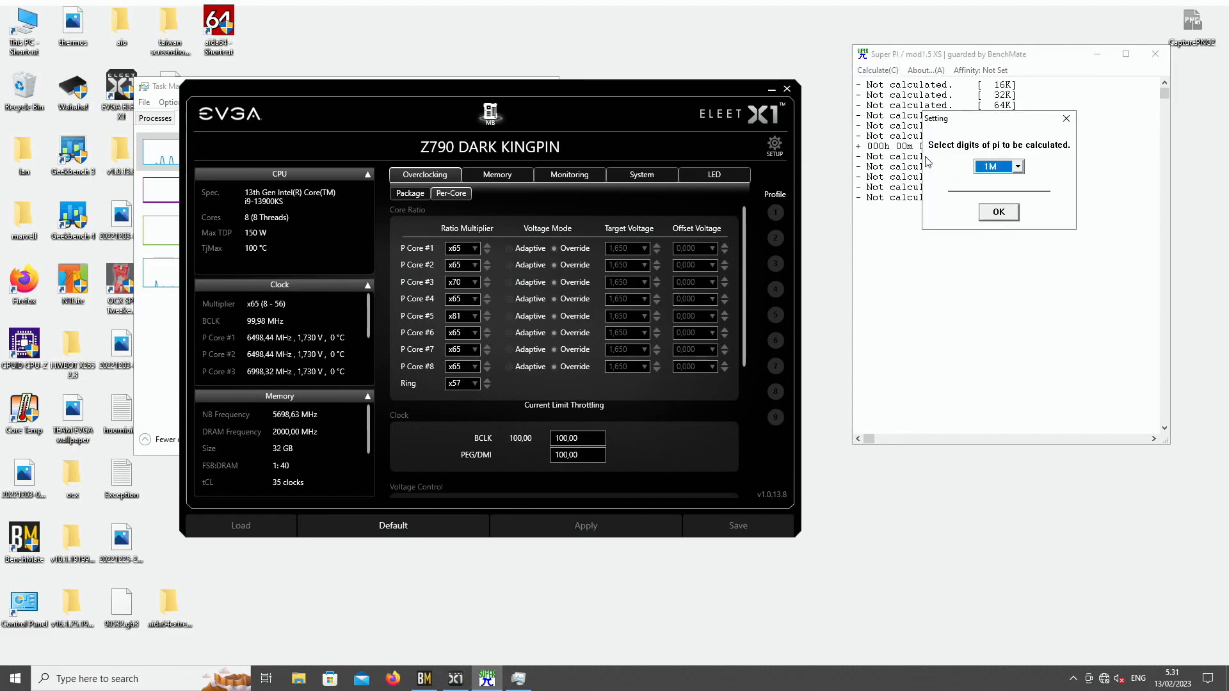
pyautogui.click(994, 214)
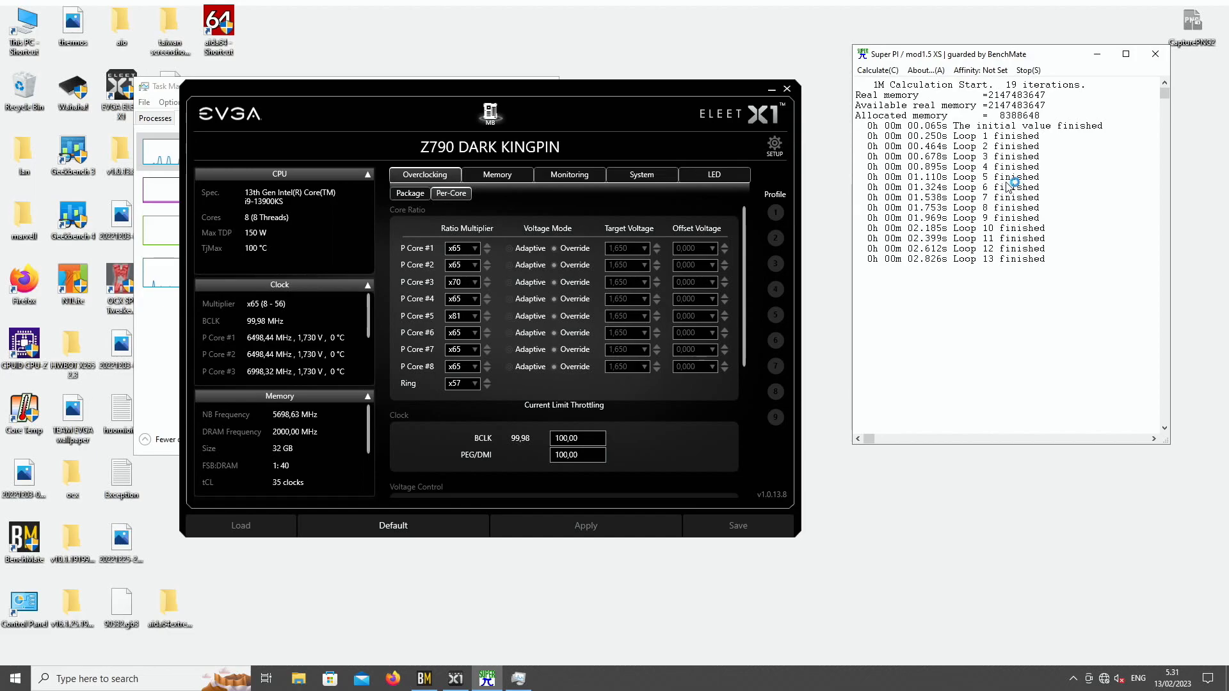
pyautogui.click(1150, 55)
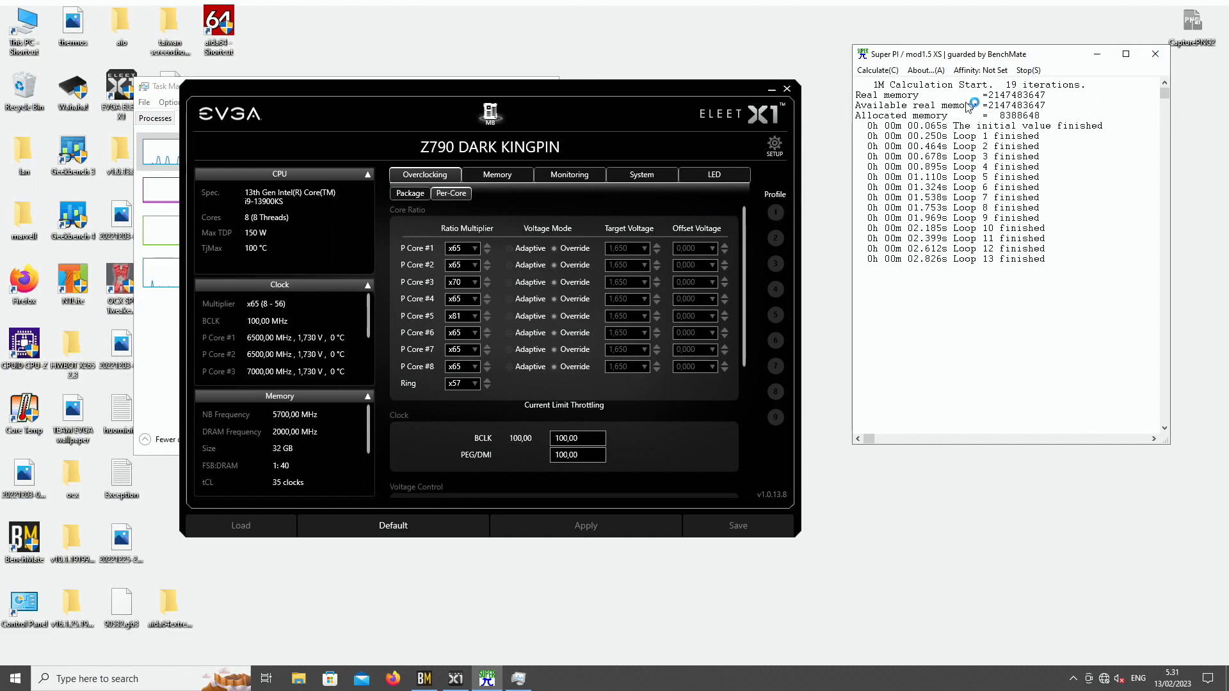
# Return P Core #5 to x80, apply, then step it further down toward x70
pyautogui.click(487, 320)
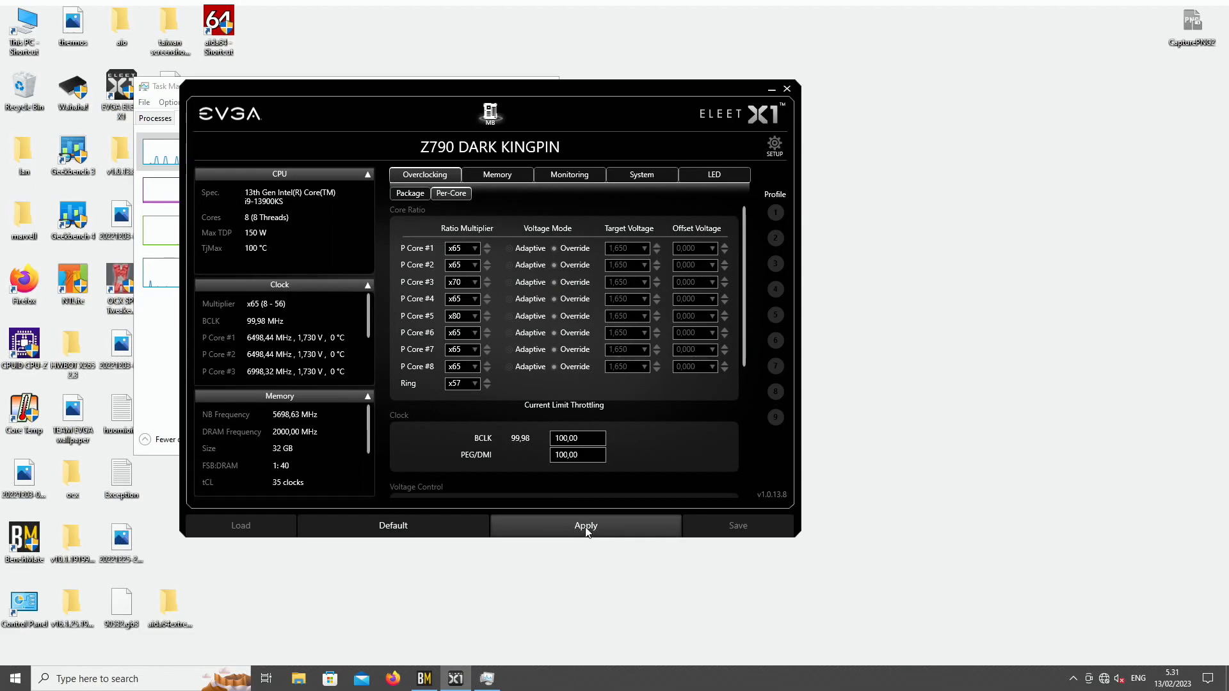
pyautogui.click(584, 526)
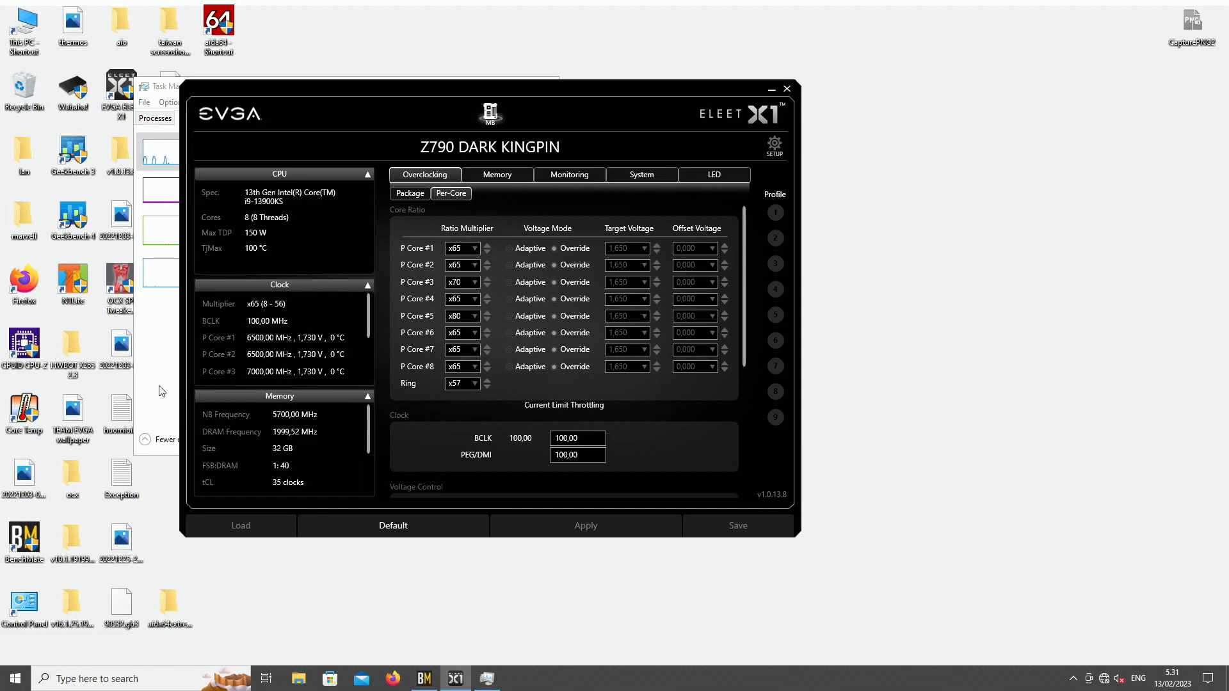
pyautogui.click(486, 319)
pyautogui.click(487, 319)
pyautogui.click(487, 320)
pyautogui.click(486, 319)
pyautogui.click(487, 320)
pyautogui.click(487, 320)
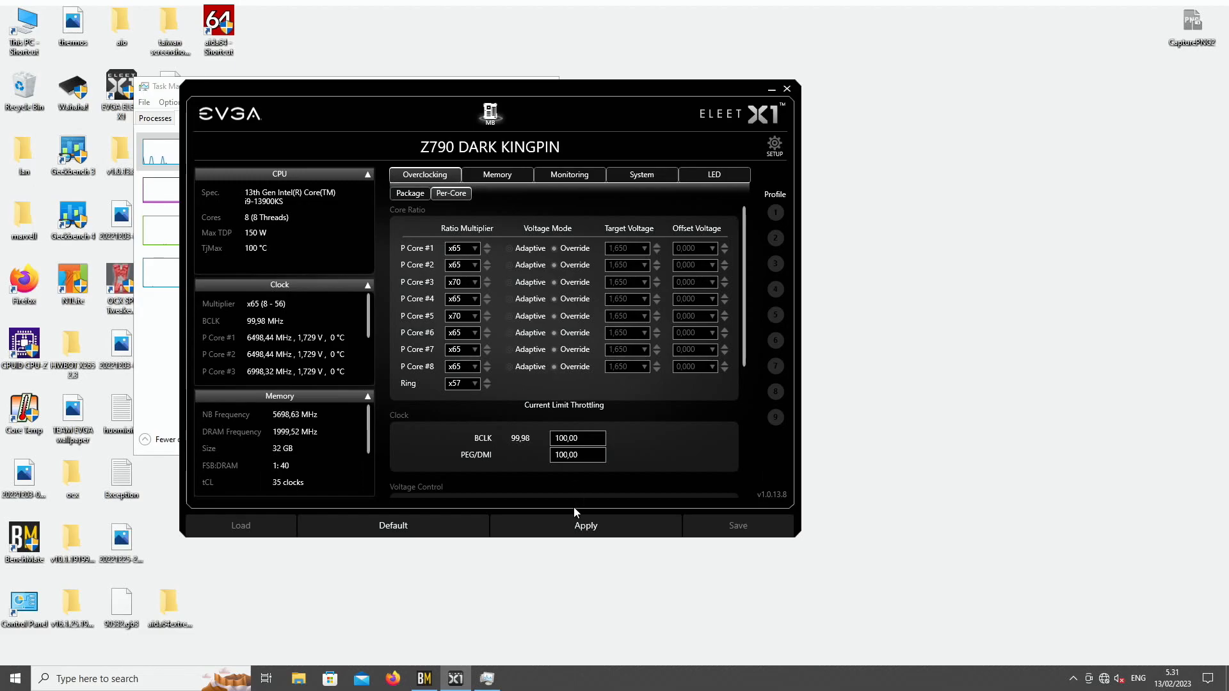
# Apply the lowered P Core #5 ratio and relaunch Super PI from BenchMate at top right
pyautogui.click(582, 531)
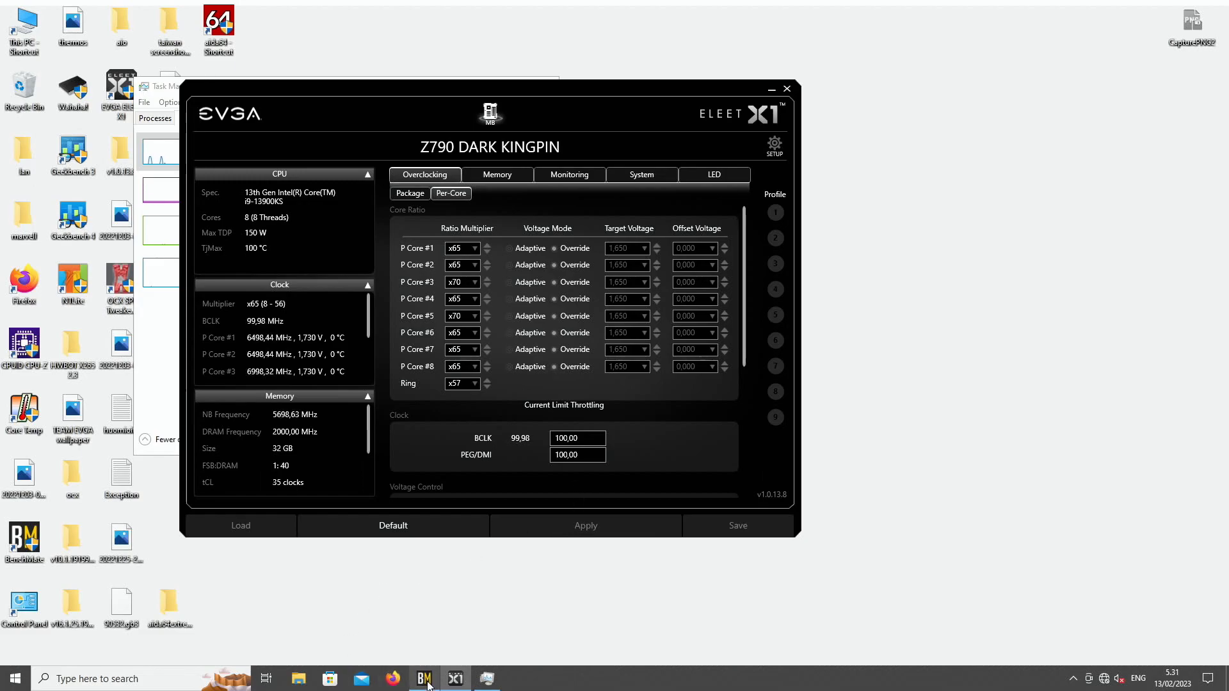
pyautogui.click(424, 679)
pyautogui.doubleClick(651, 209)
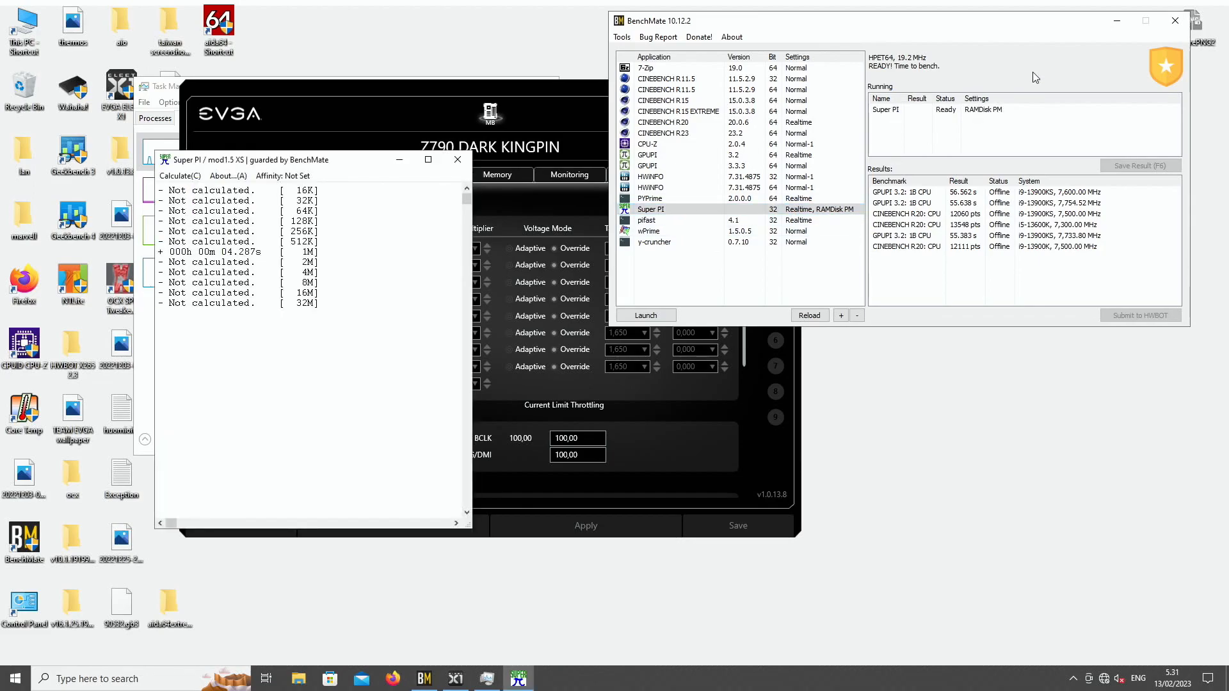
pyautogui.click(1117, 21)
pyautogui.moveTo(375, 160); pyautogui.dragTo(1068, 48)
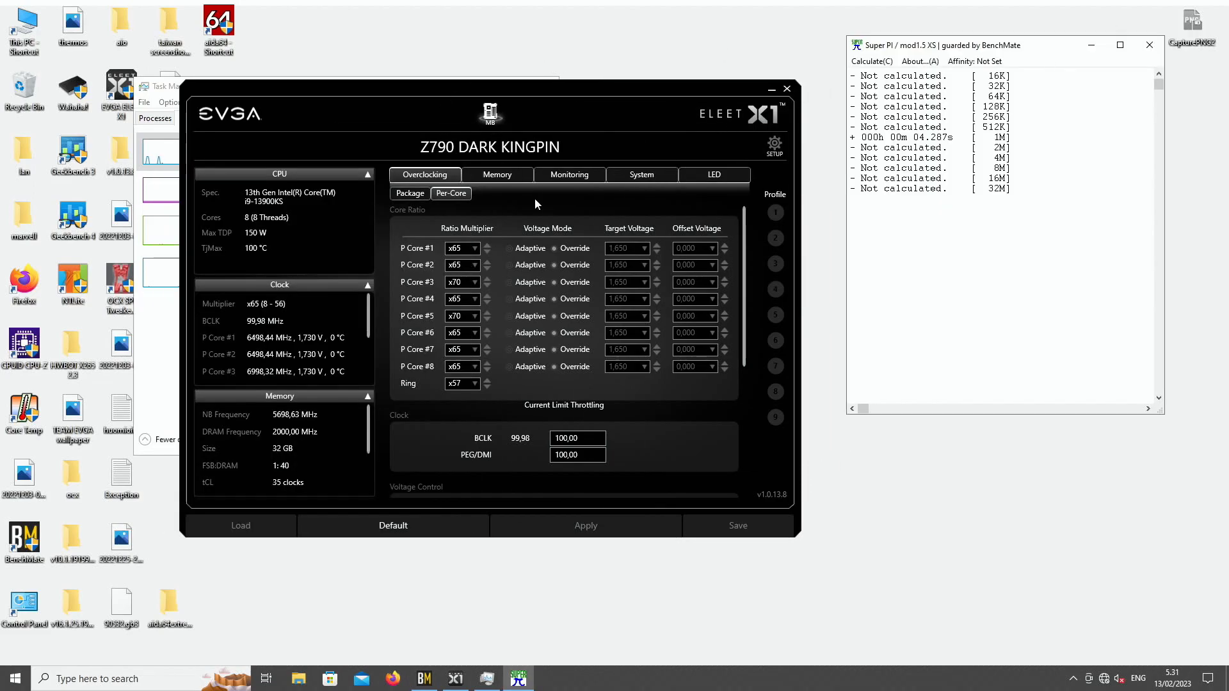
# Raise P Core #6 to x79 and apply it
pyautogui.click(487, 329)
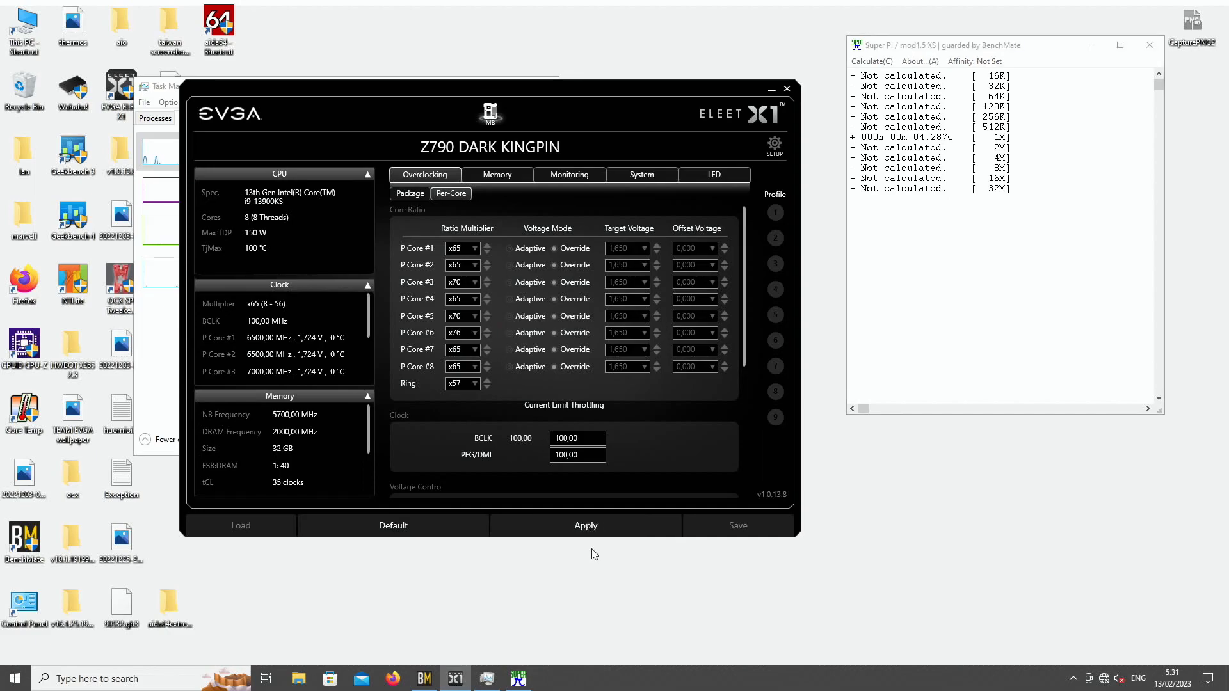
pyautogui.click(487, 330)
pyautogui.click(487, 330)
pyautogui.click(487, 330)
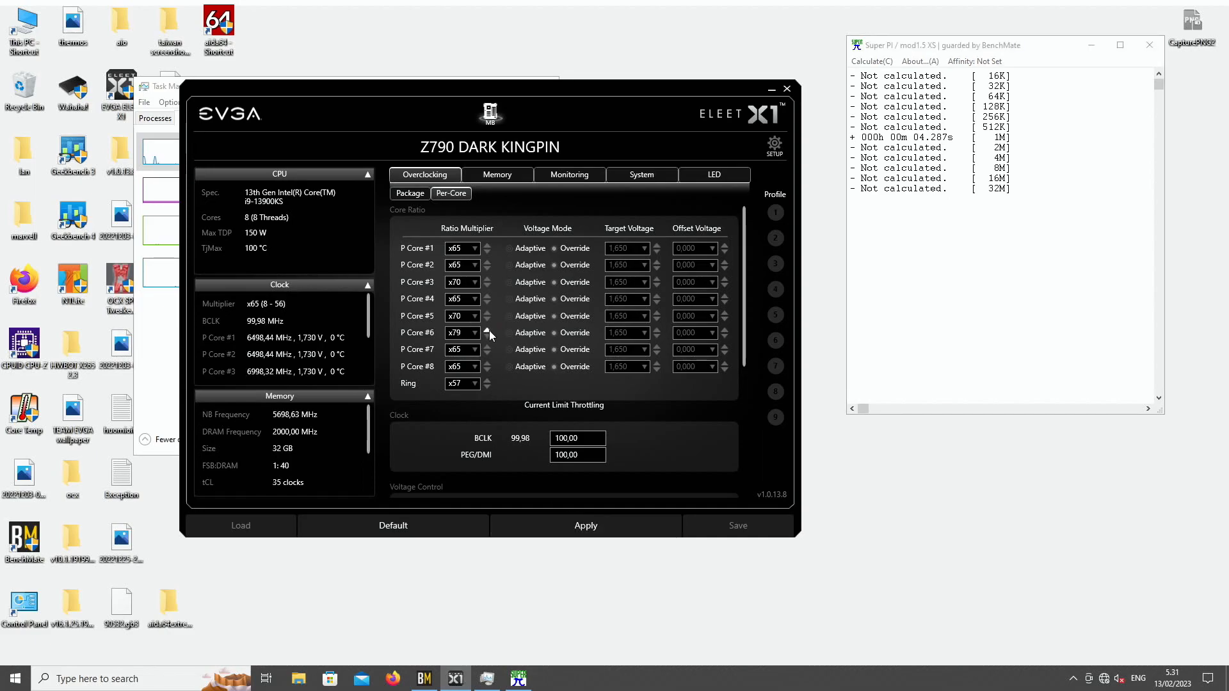
pyautogui.click(559, 536)
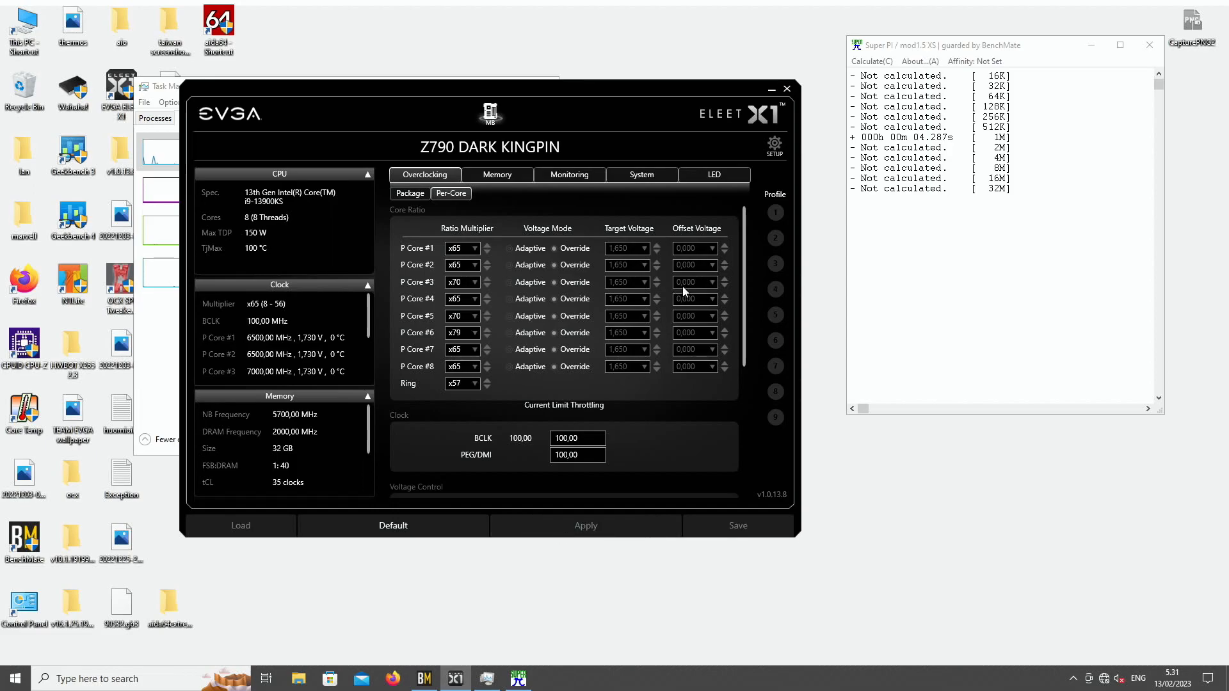
# Run Super PI 1M, dismiss the NOT EXACT IN ROUND error, and lower P Core #6 to x78
pyautogui.click(887, 61)
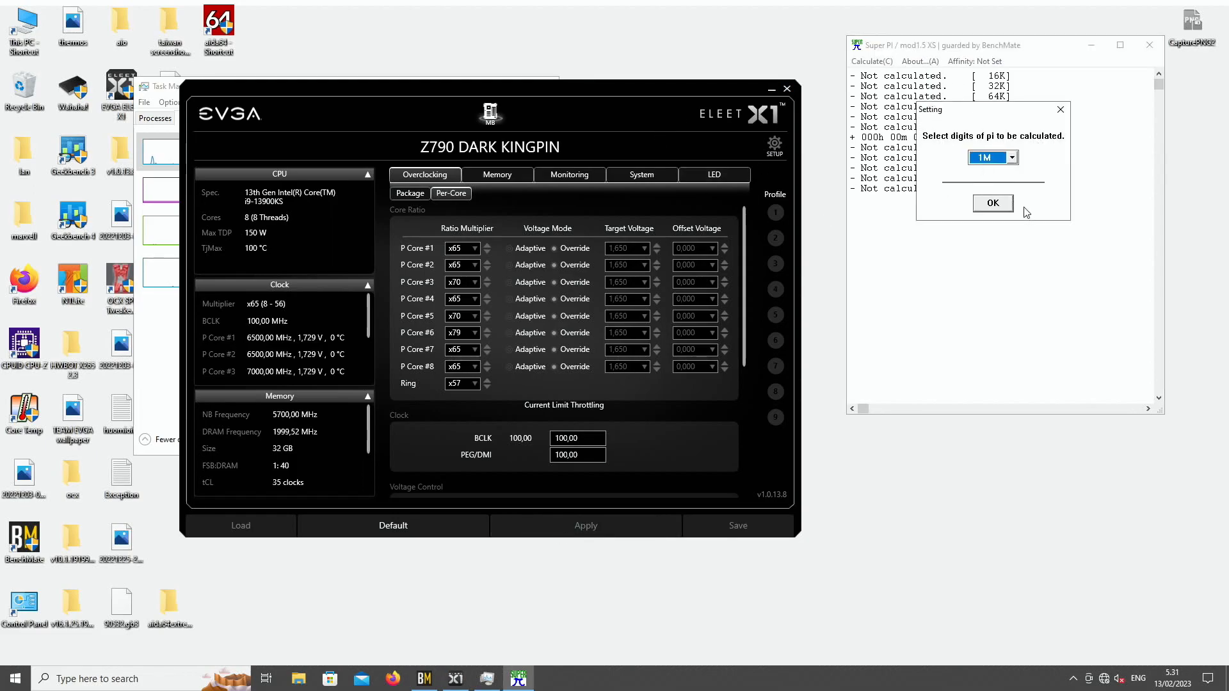
pyautogui.click(993, 203)
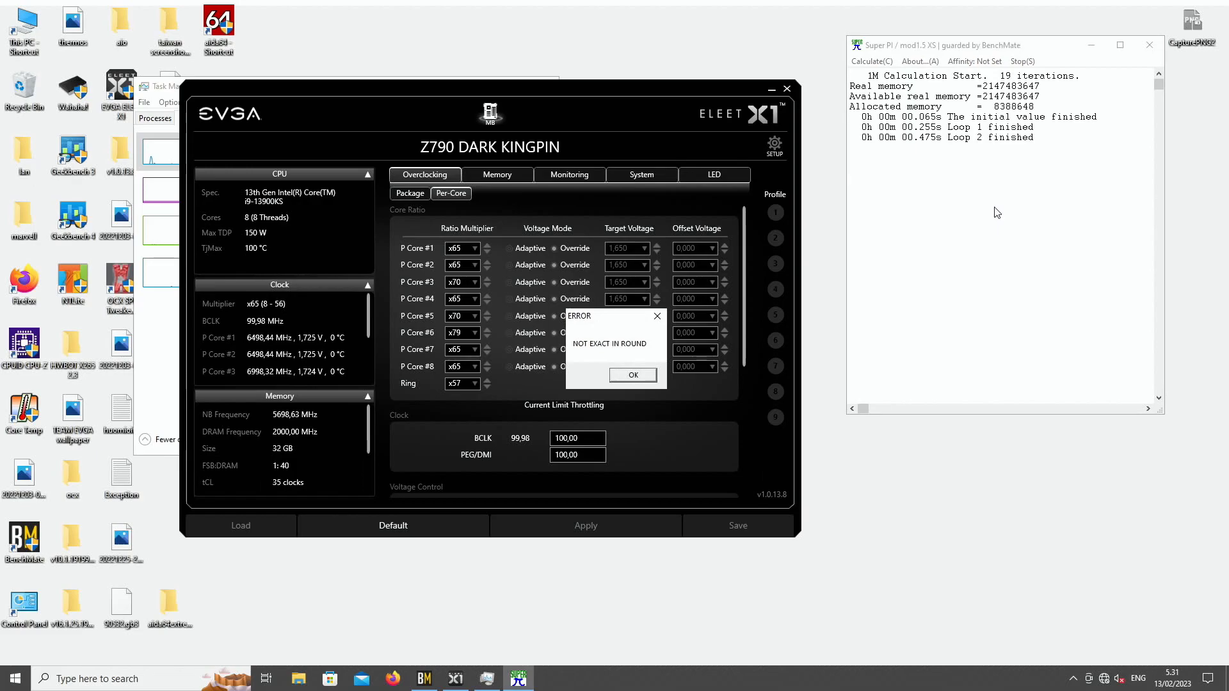
pyautogui.press('Return')
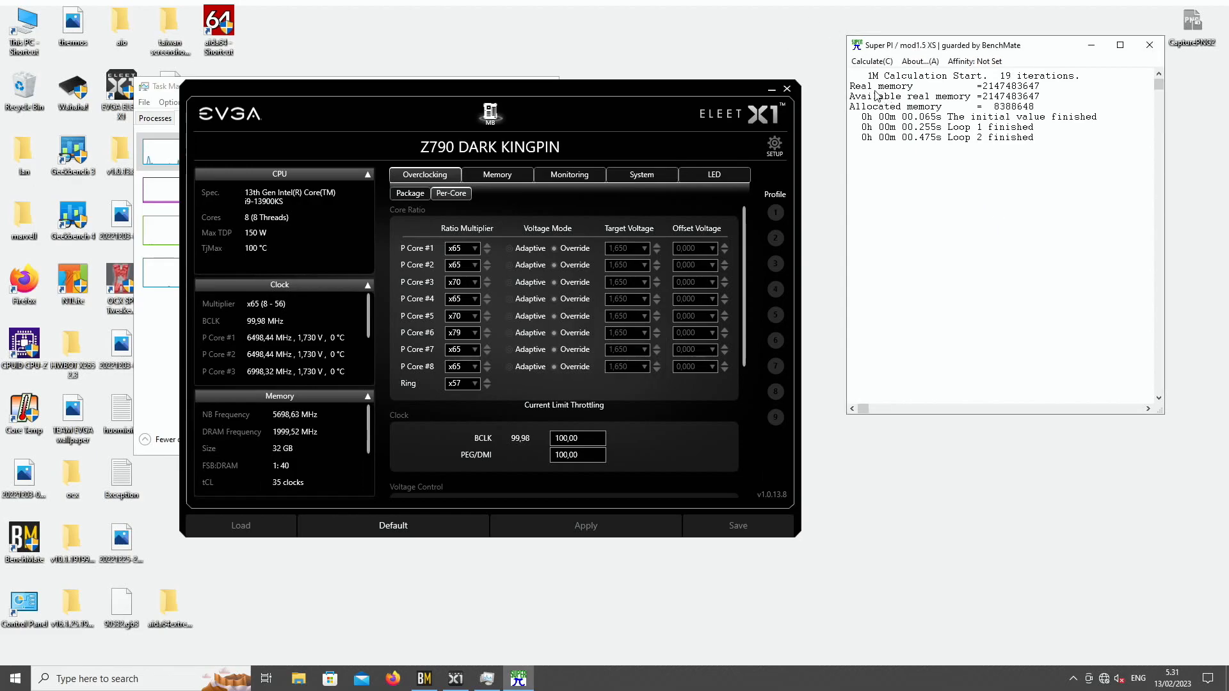
pyautogui.click(488, 336)
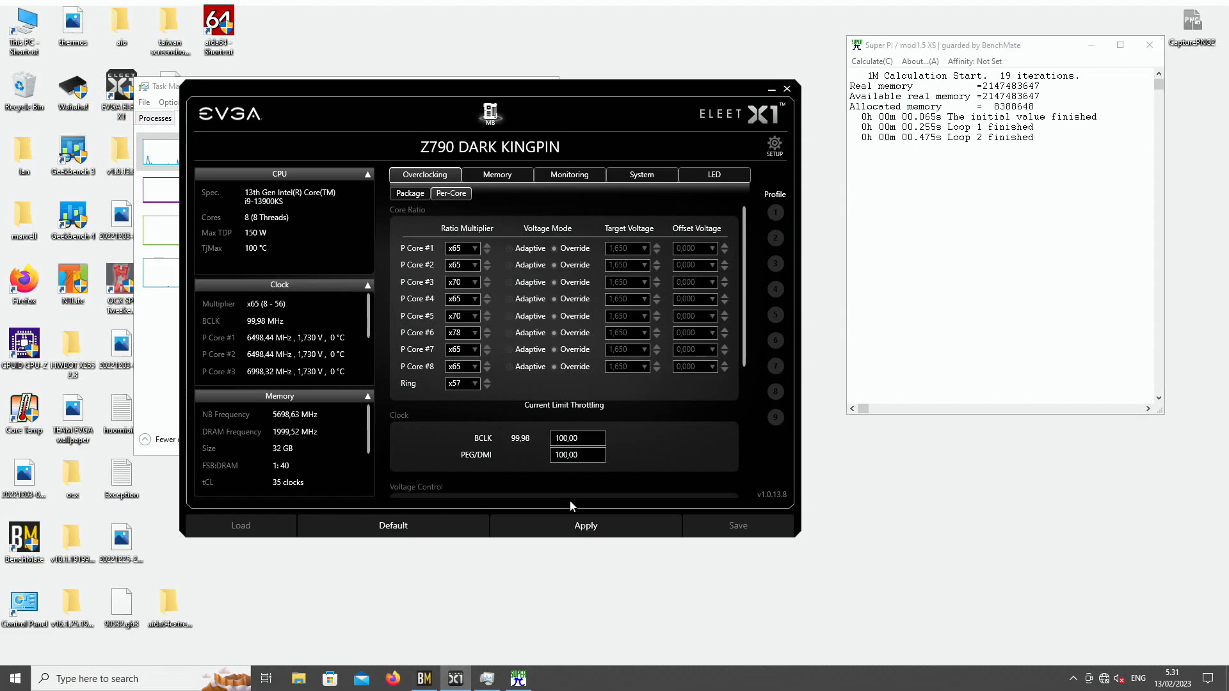
# Apply P Core #6 at x78, restart Super PI from BenchMate, and pass 1M in 4.396 s
pyautogui.click(582, 533)
pyautogui.click(1149, 45)
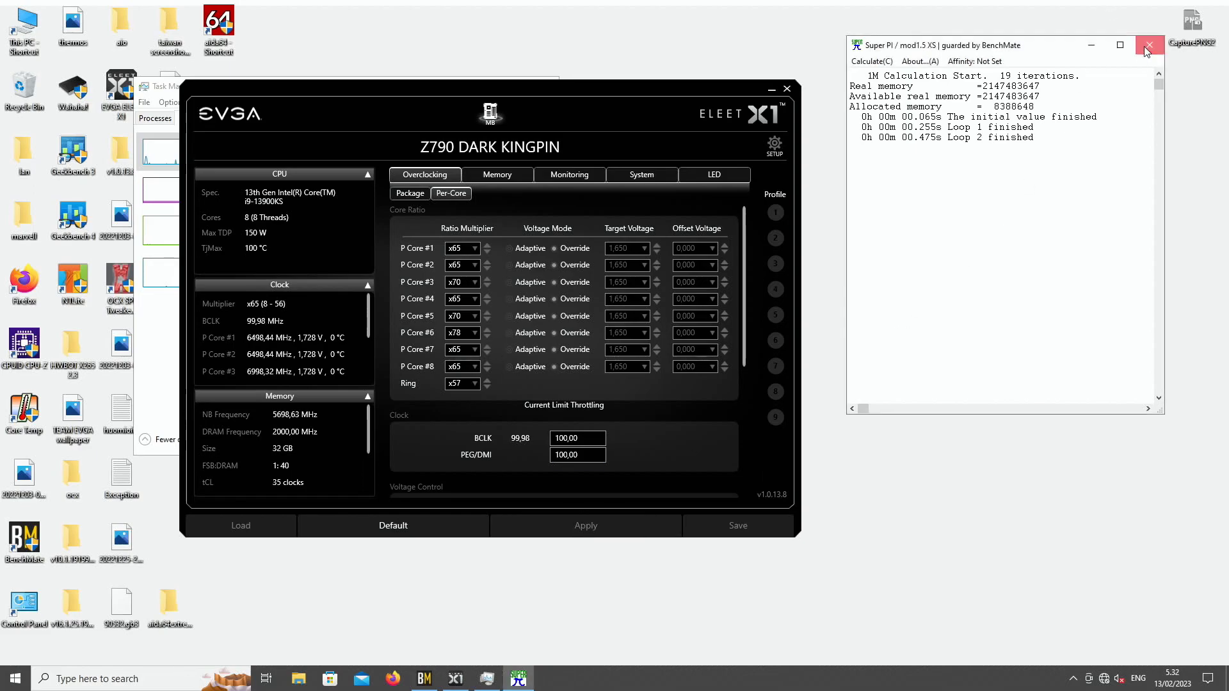
pyautogui.click(424, 678)
pyautogui.doubleClick(731, 210)
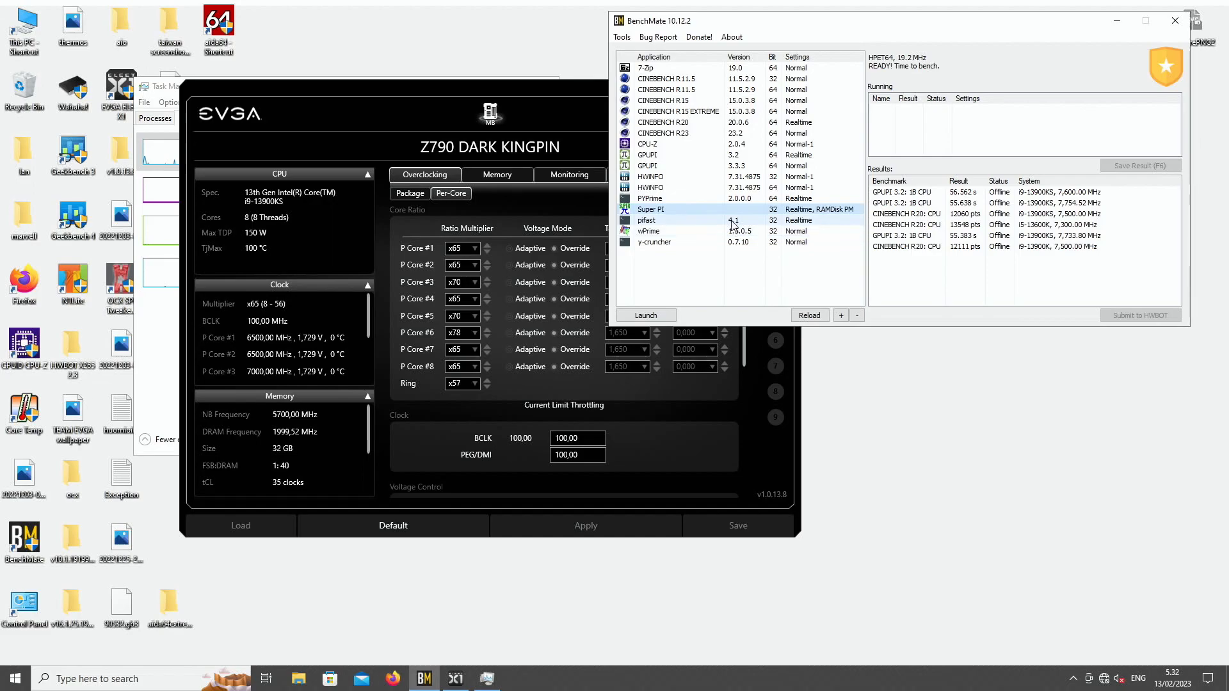
pyautogui.click(1117, 21)
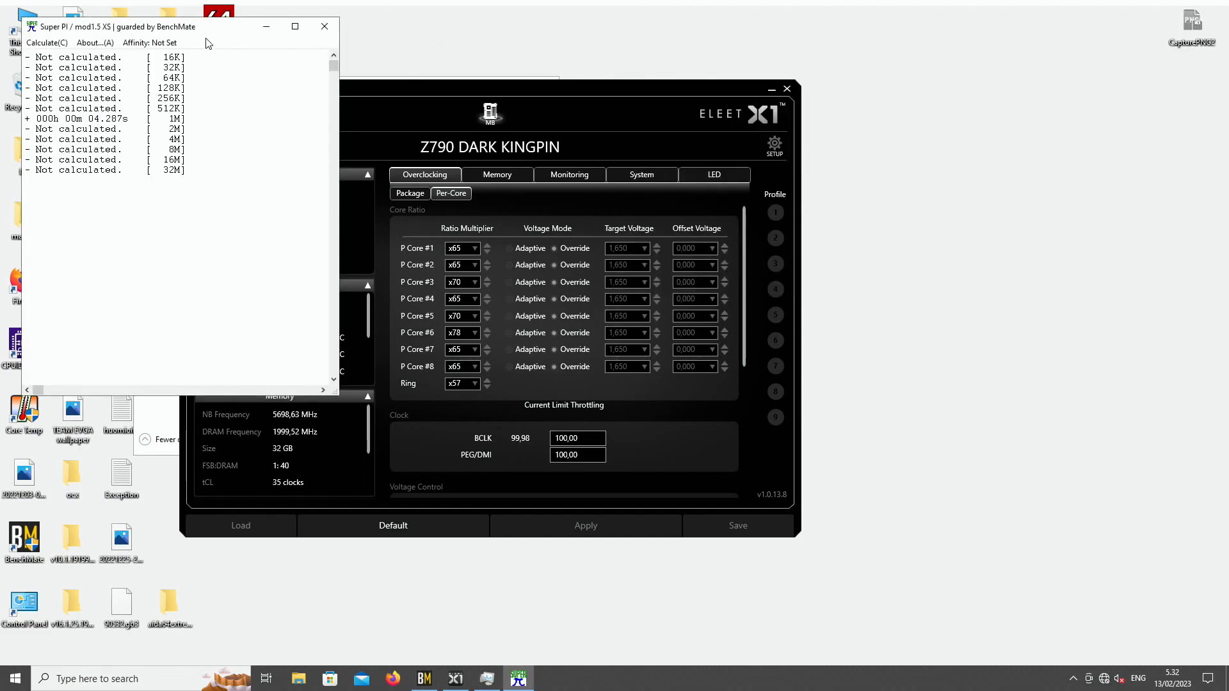
pyautogui.moveTo(215, 37); pyautogui.dragTo(1034, 35)
pyautogui.click(867, 40)
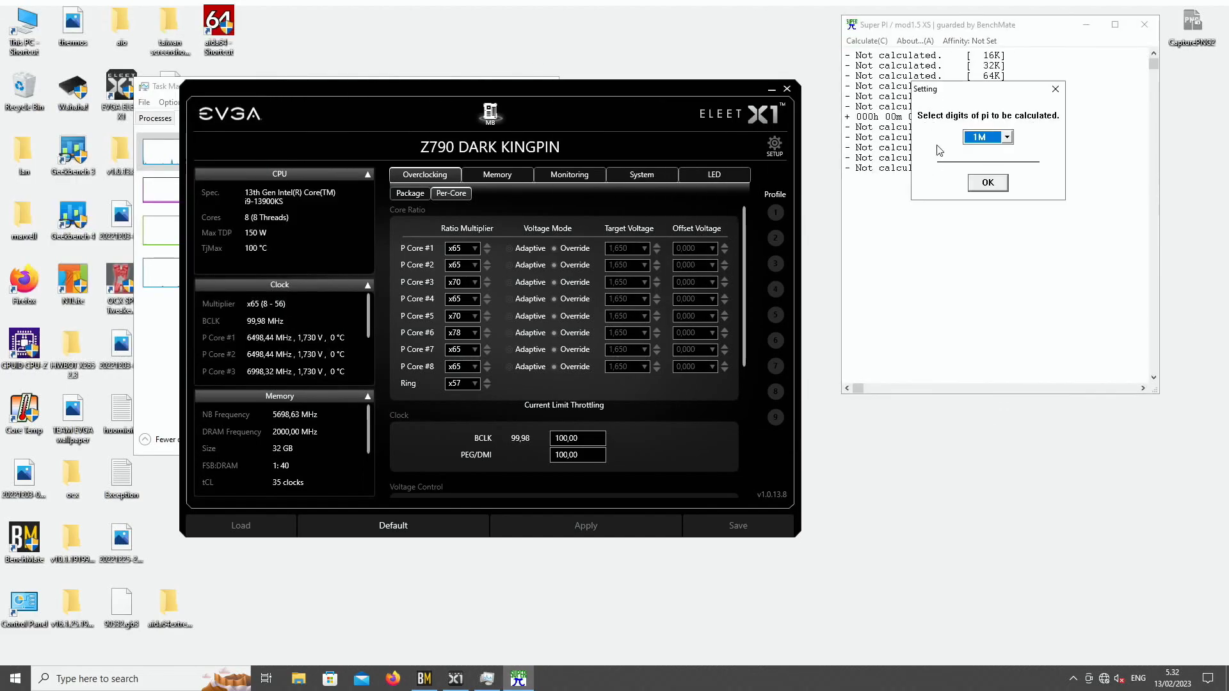
pyautogui.click(987, 184)
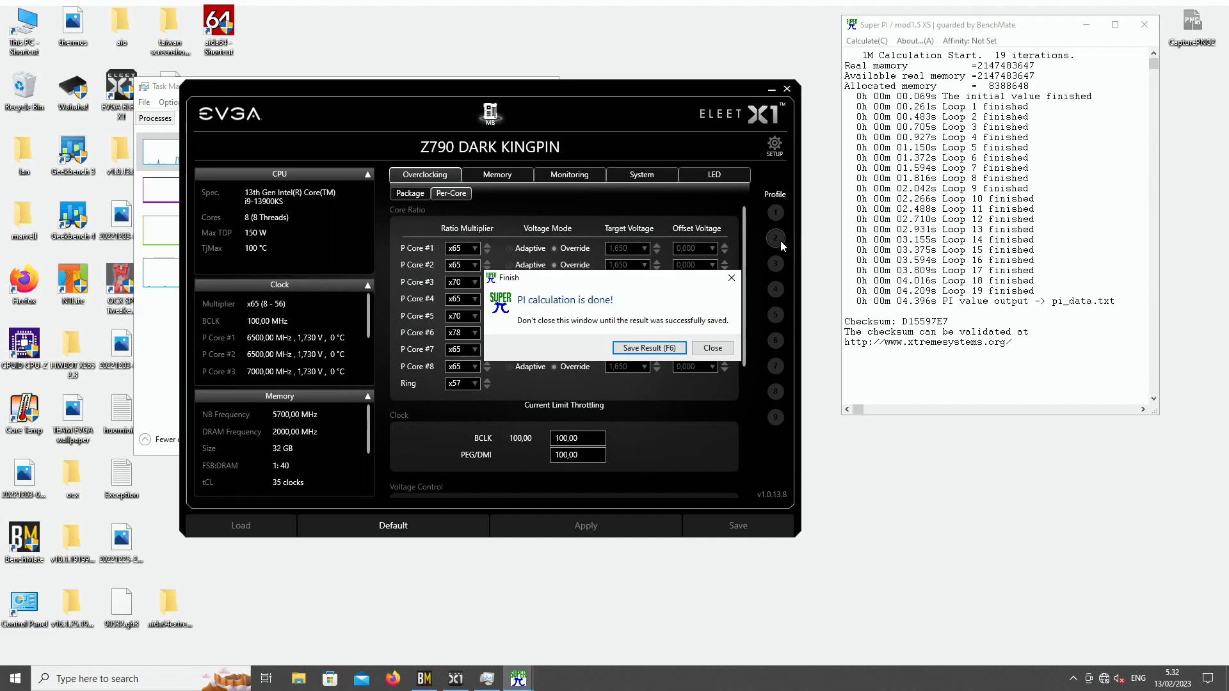
# Return P Core #6 to x70, raise P Core #7 to x75, and apply
pyautogui.click(711, 347)
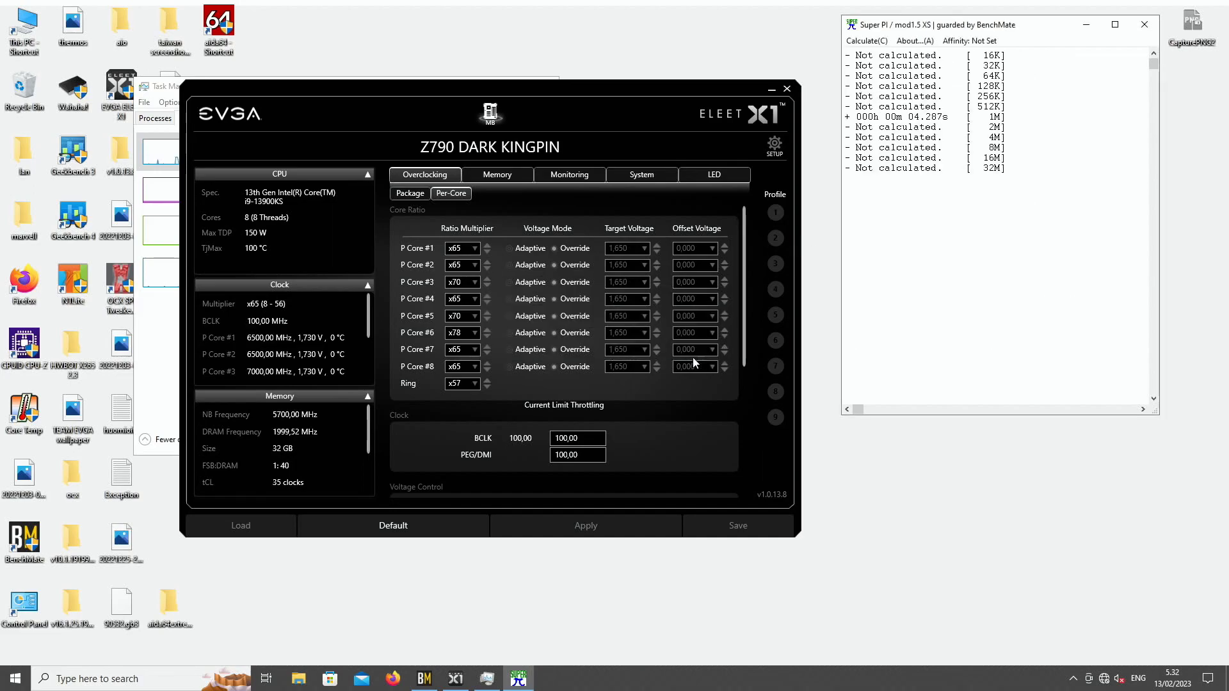
pyautogui.click(487, 338)
pyautogui.click(487, 337)
pyautogui.click(487, 336)
pyautogui.click(486, 337)
pyautogui.click(486, 337)
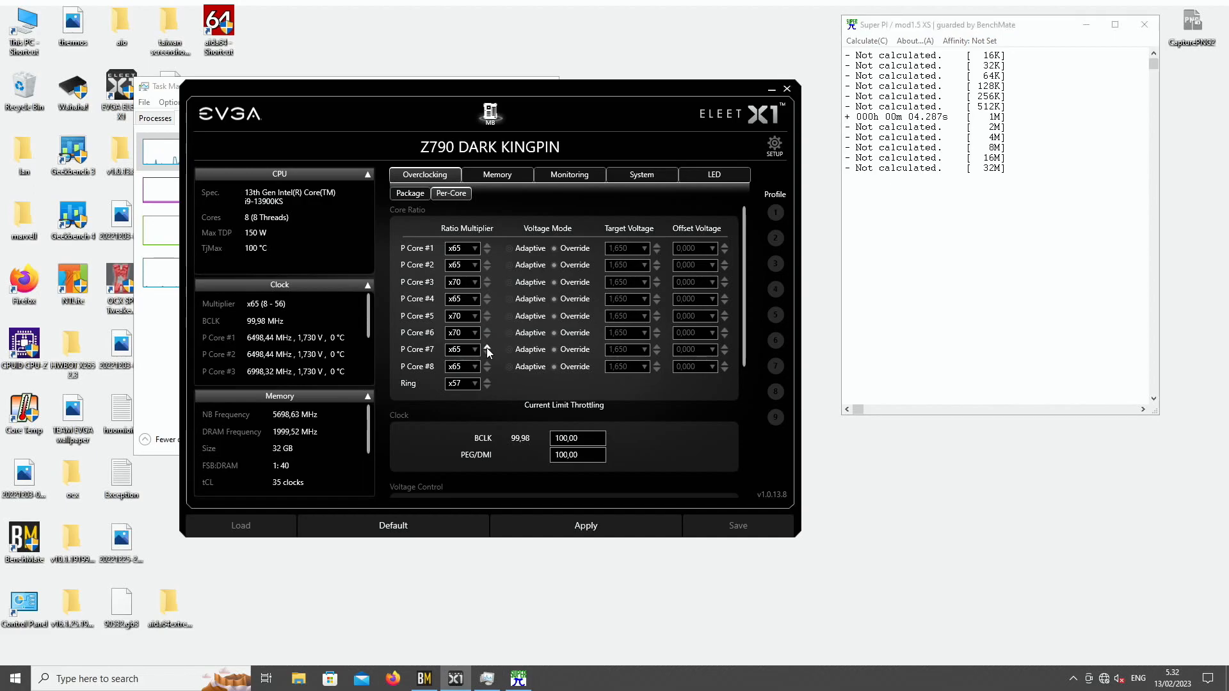
pyautogui.click(487, 346)
pyautogui.click(487, 347)
pyautogui.click(487, 347)
pyautogui.click(486, 347)
pyautogui.click(488, 347)
pyautogui.click(487, 347)
pyautogui.click(487, 347)
pyautogui.click(488, 346)
pyautogui.click(488, 347)
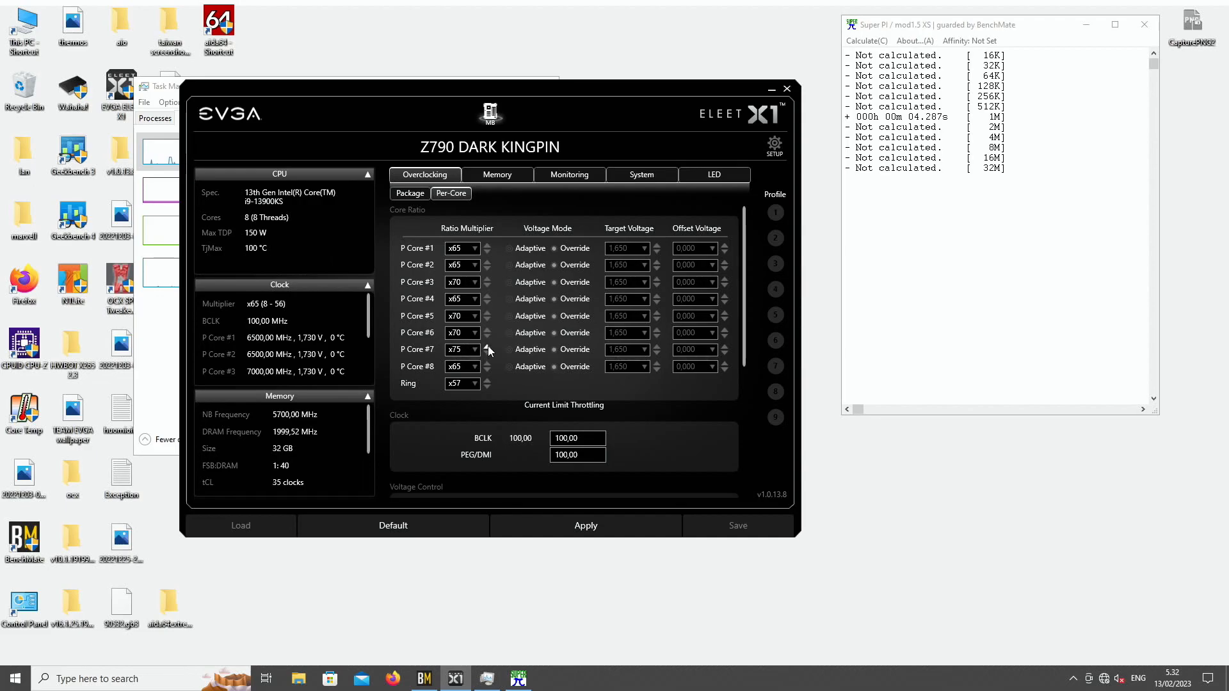
pyautogui.click(569, 522)
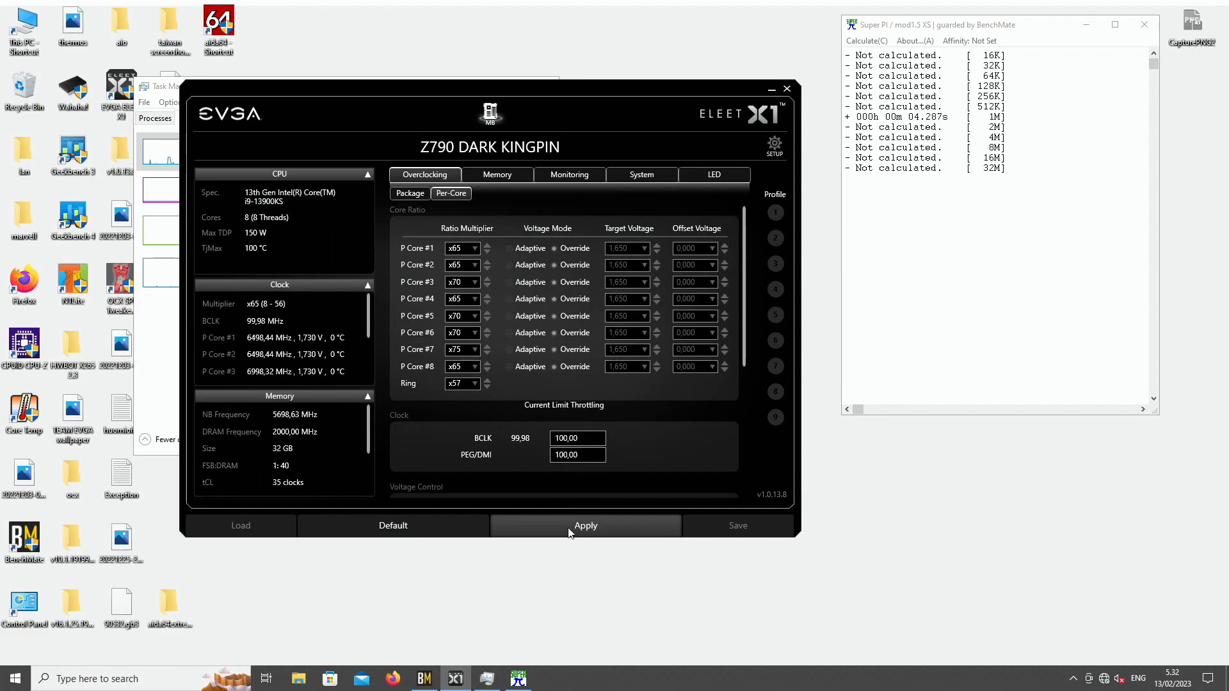
# Apply P Core #7 at x79, pass Super PI 1M in 4.352 s, then step it to x80
pyautogui.click(487, 346)
pyautogui.click(487, 346)
pyautogui.click(487, 346)
pyautogui.click(487, 347)
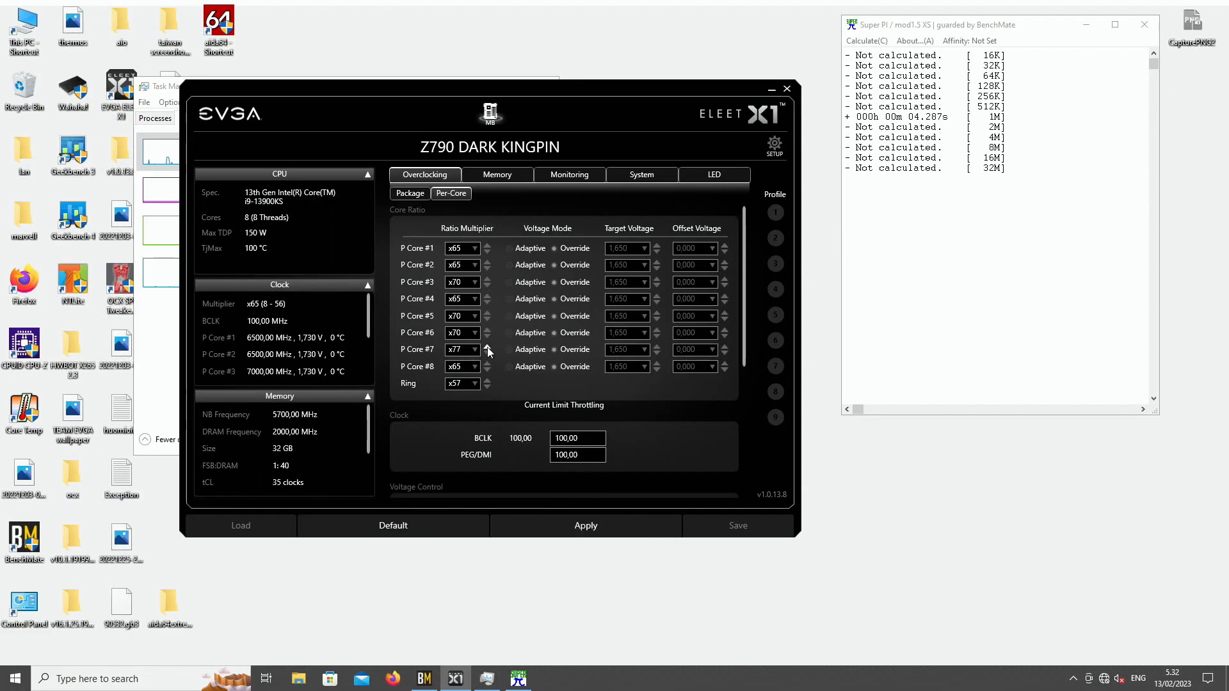
pyautogui.click(573, 532)
pyautogui.click(861, 44)
pyautogui.click(877, 56)
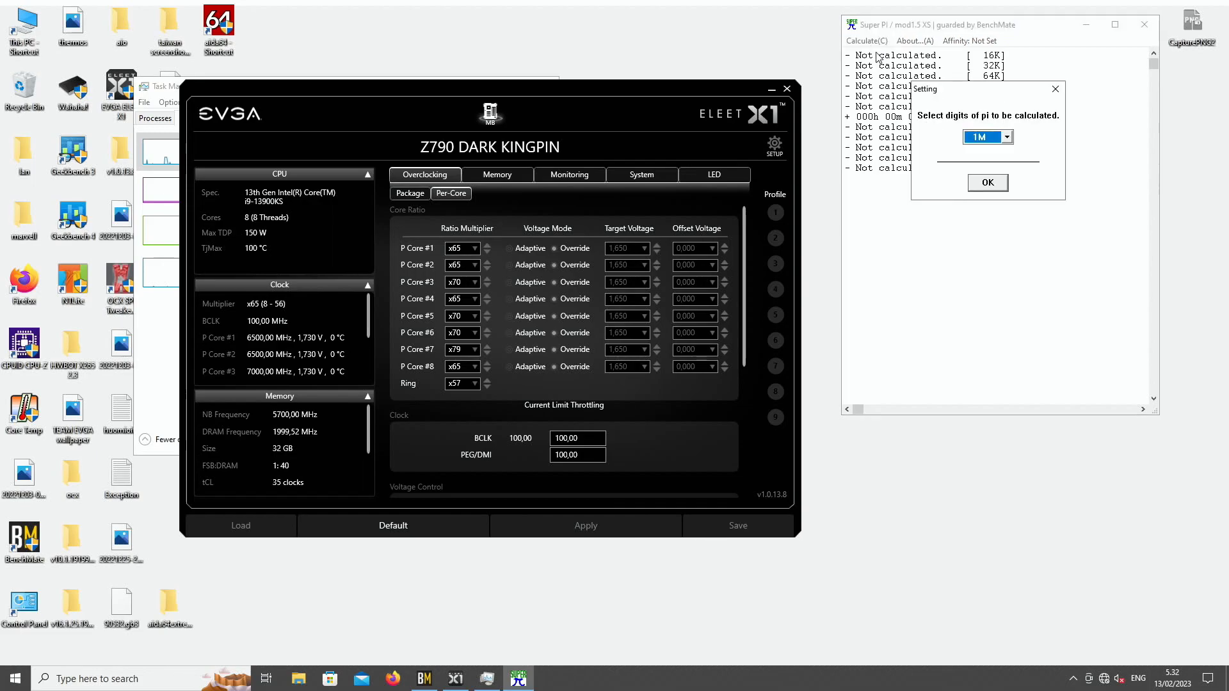
pyautogui.click(996, 187)
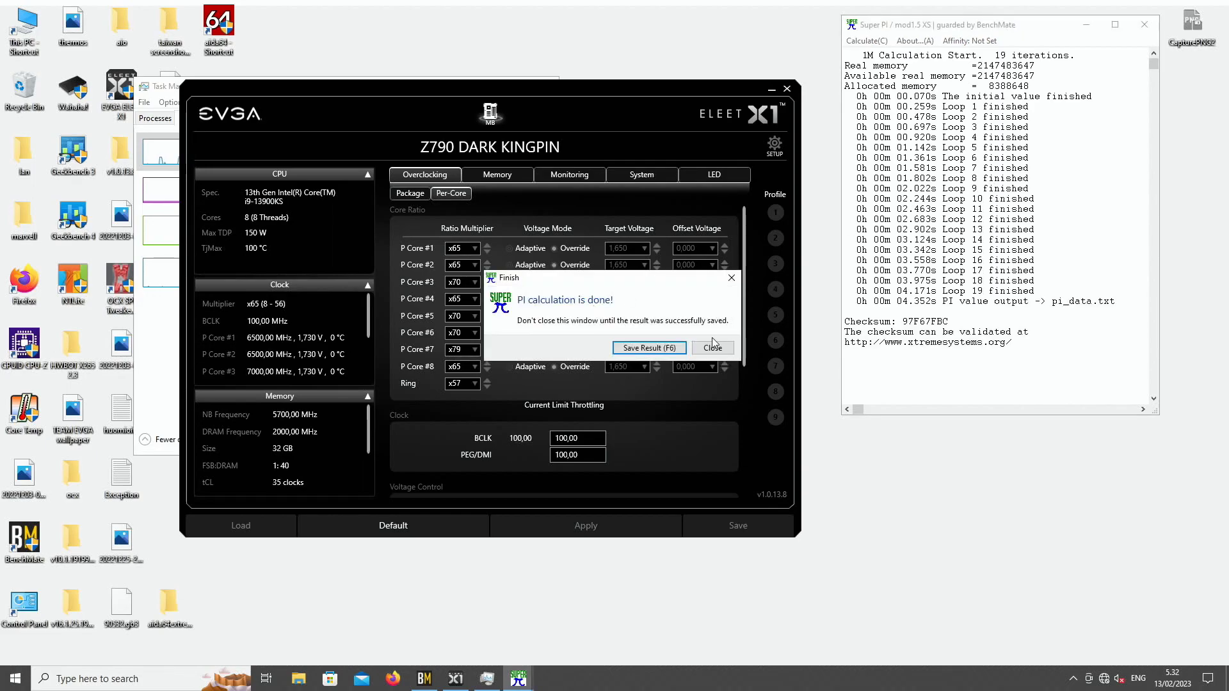
pyautogui.click(788, 430)
pyautogui.click(487, 347)
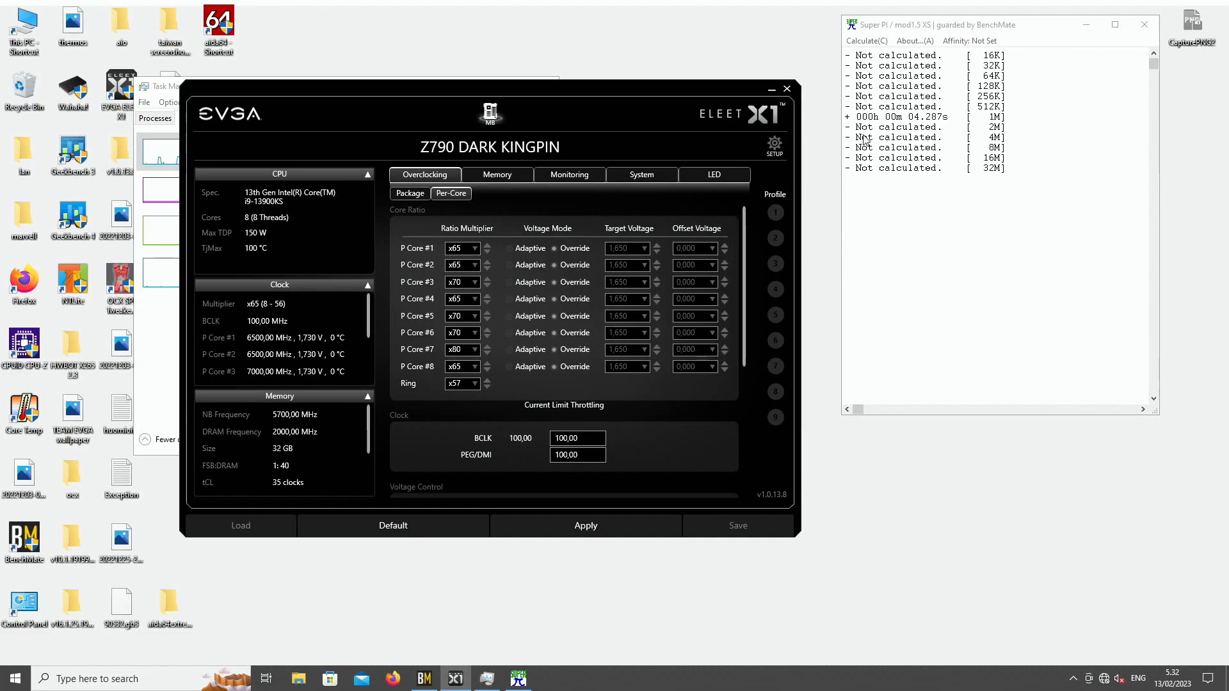
# Apply P Core #7 at x80 and run a Super PI 1M test, which passes in 04.287s
pyautogui.click(642, 528)
pyautogui.click(867, 41)
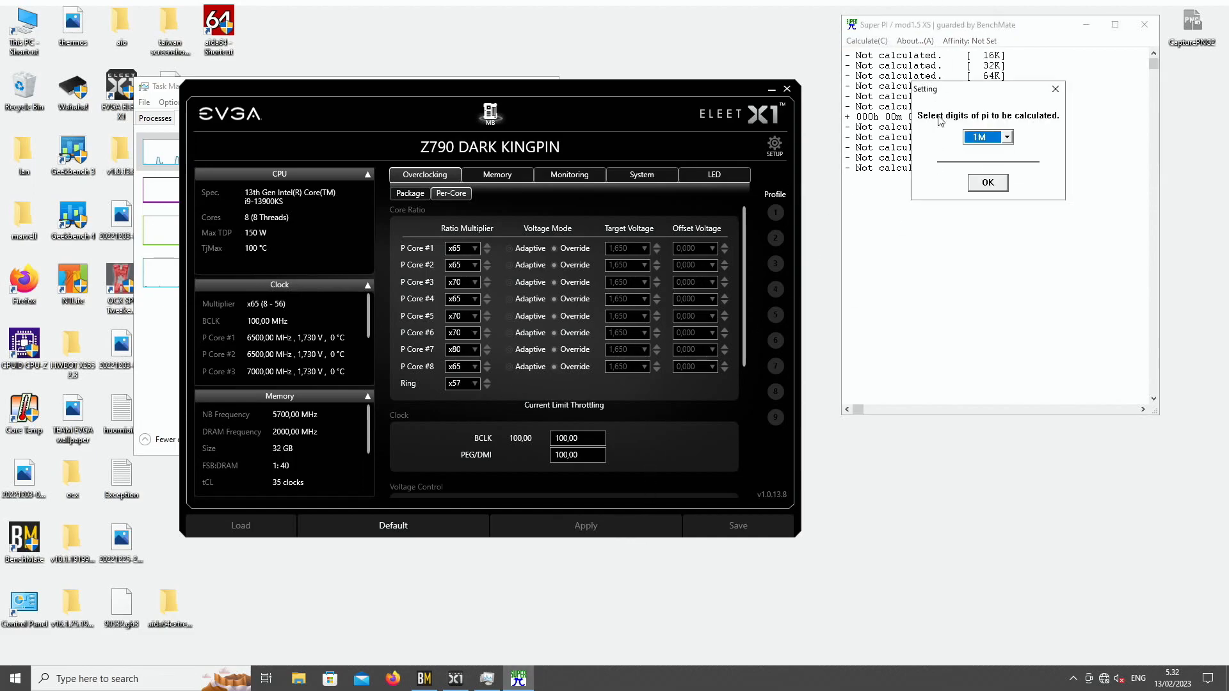
pyautogui.click(986, 183)
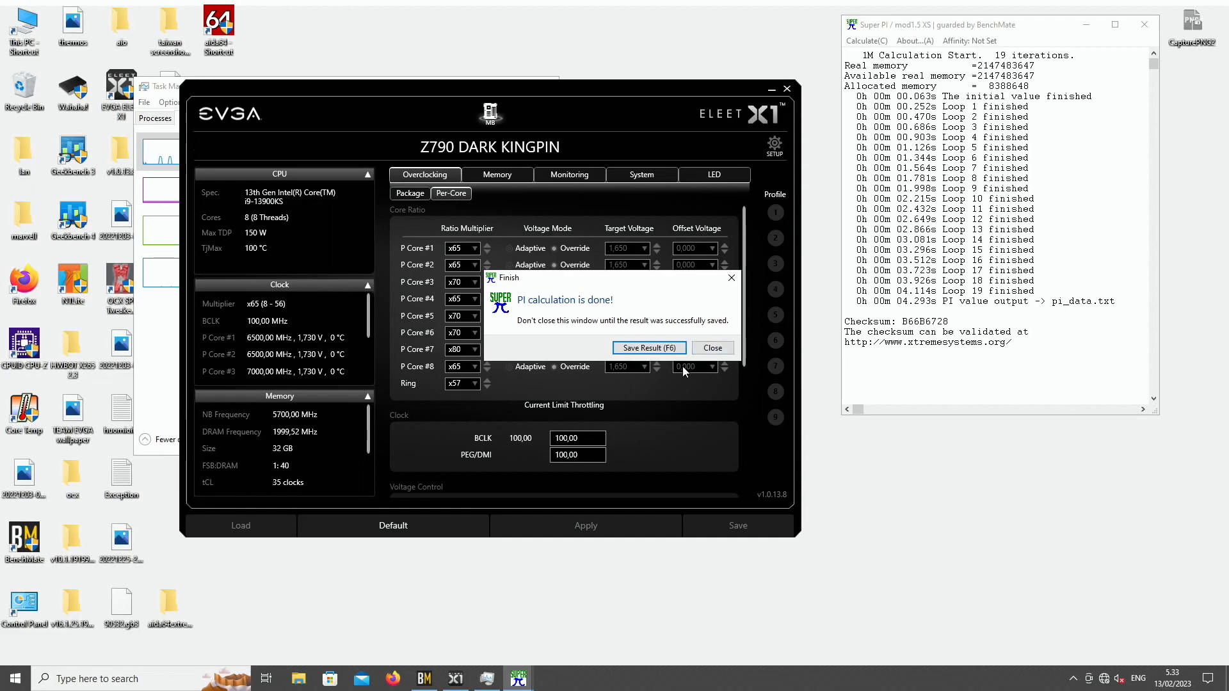
pyautogui.click(712, 348)
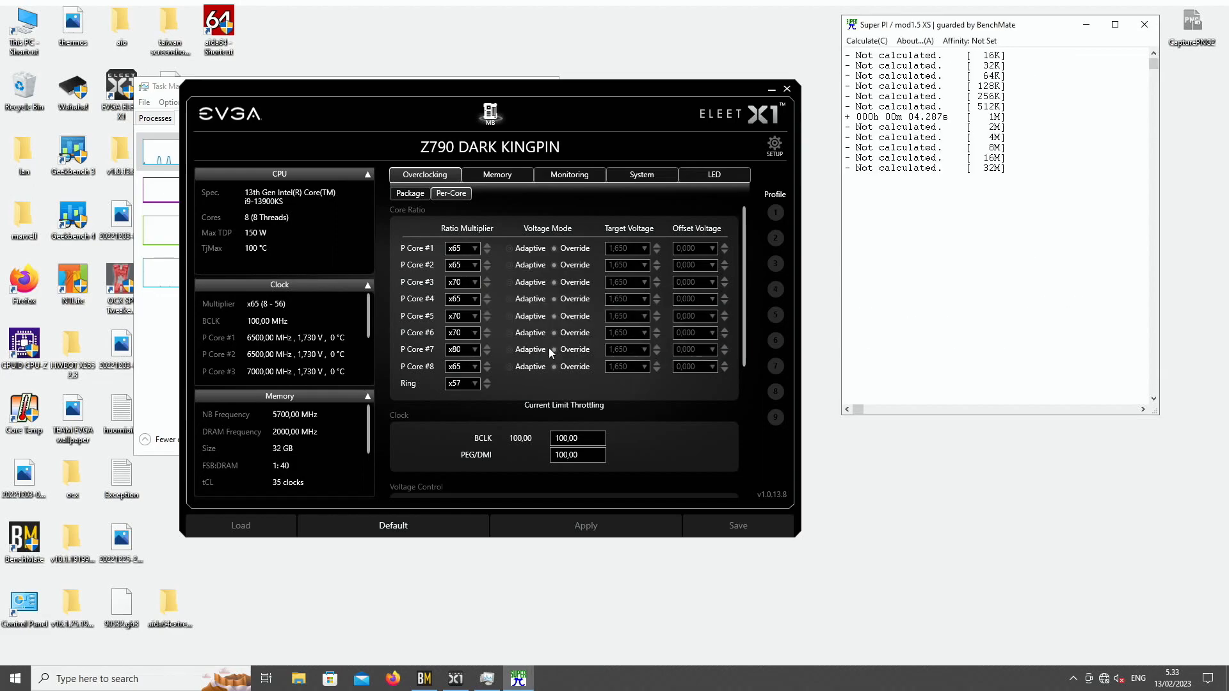
# Raise P Core #7 to x81, apply it, and start a Super PI 1M calculation
pyautogui.click(487, 346)
pyautogui.click(571, 533)
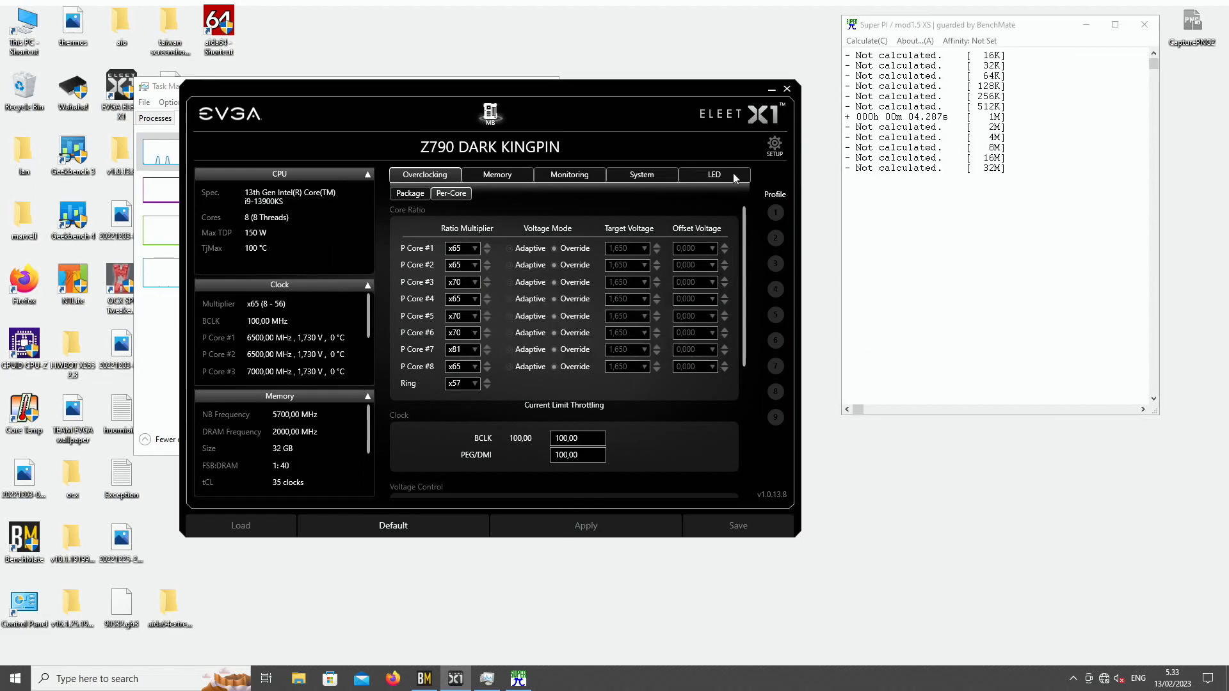
pyautogui.click(864, 42)
pyautogui.click(998, 186)
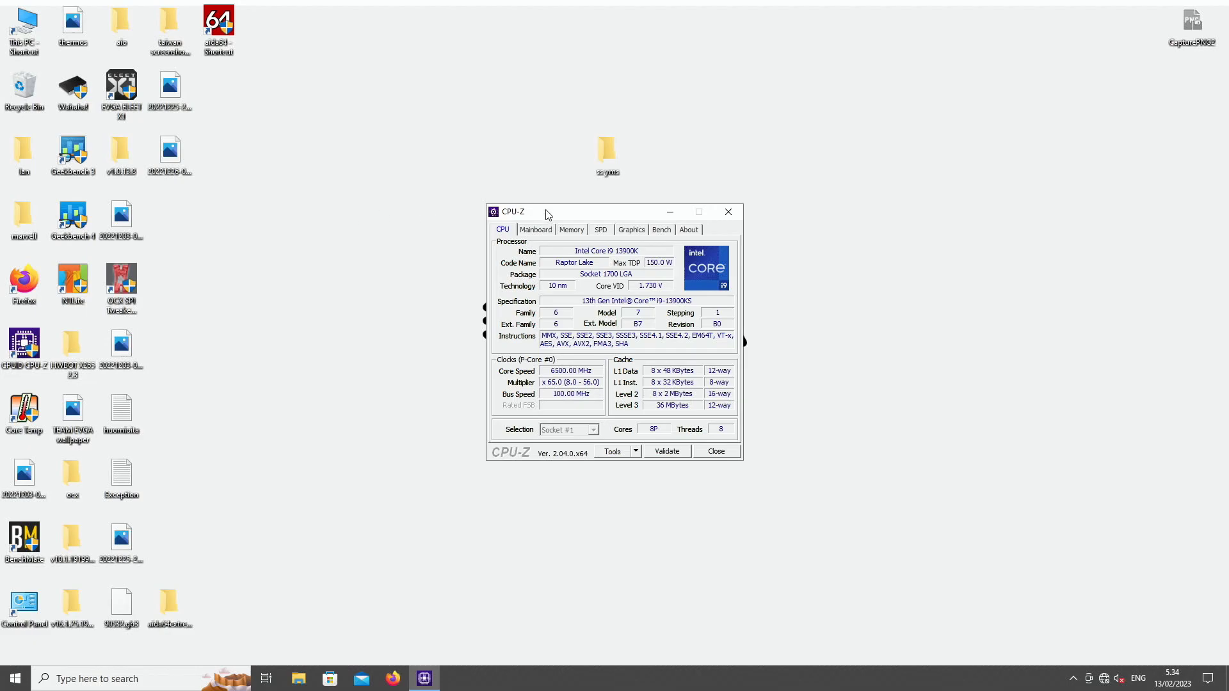
# Move CPU-Z aside, relaunch ELEET X1, and scroll down to Voltage Control showing Vcore target 1.650
pyautogui.moveTo(549, 215); pyautogui.dragTo(299, 45)
pyautogui.click(121, 89)
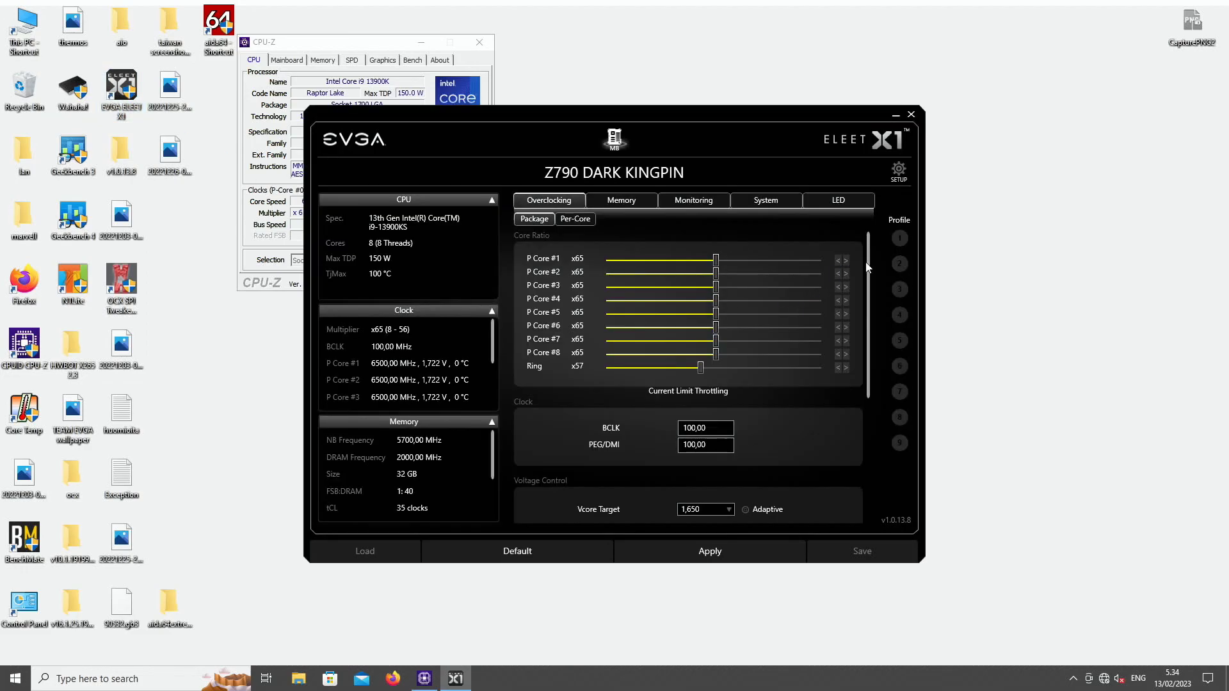
pyautogui.moveTo(869, 264); pyautogui.dragTo(856, 402)
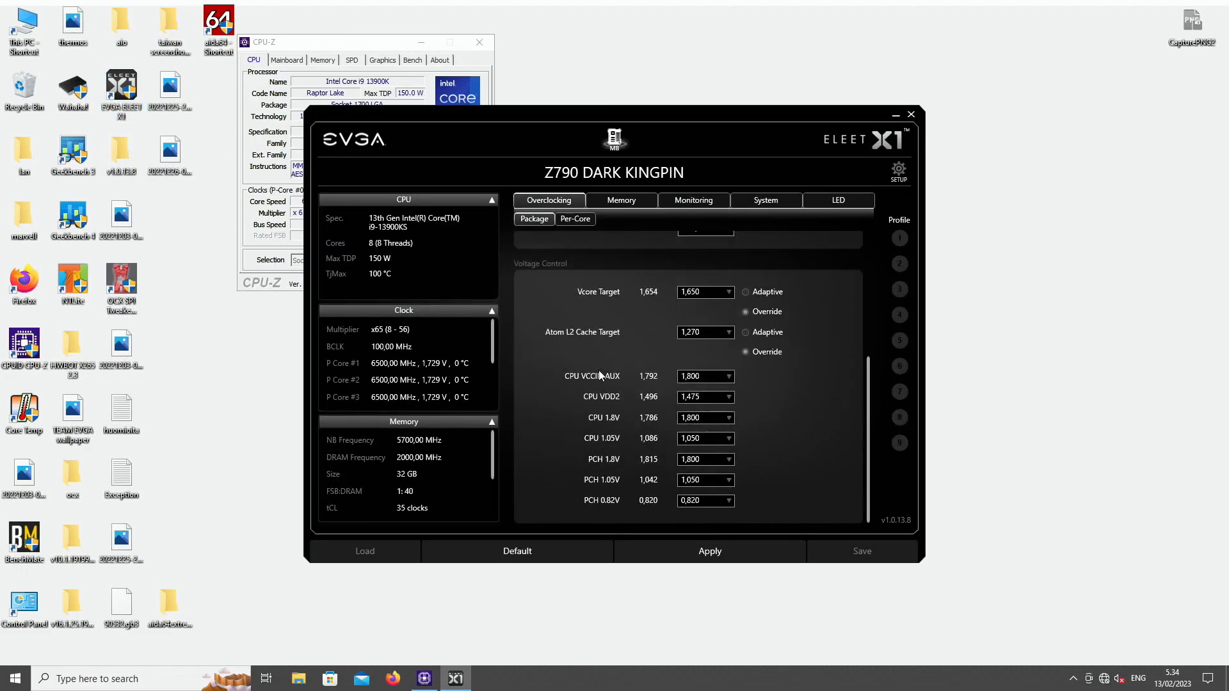